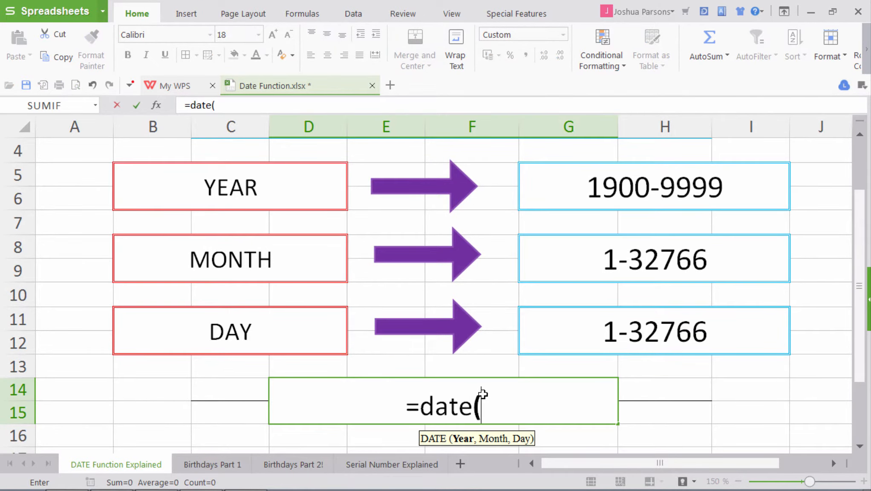
Complete the DATE formula in merged cell D14 with year 2018, month 1 and day 17
{"action": "type", "text": "2018"}
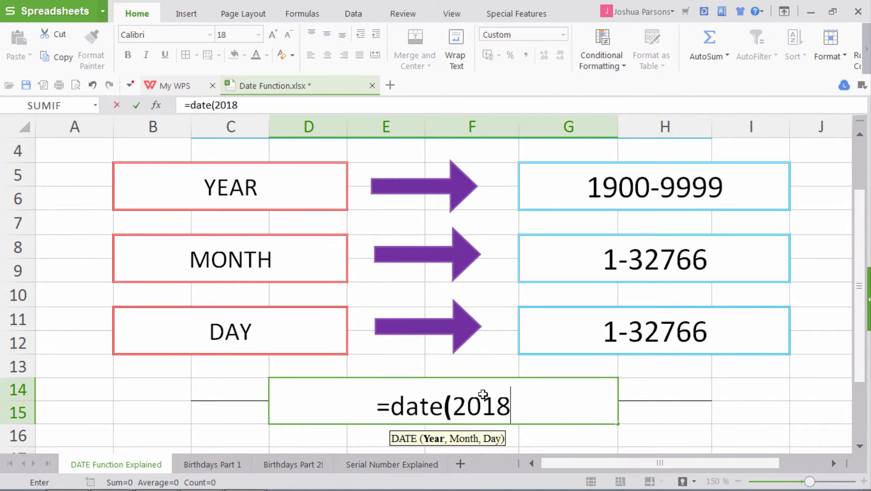
{"action": "type", "text": ",1,"}
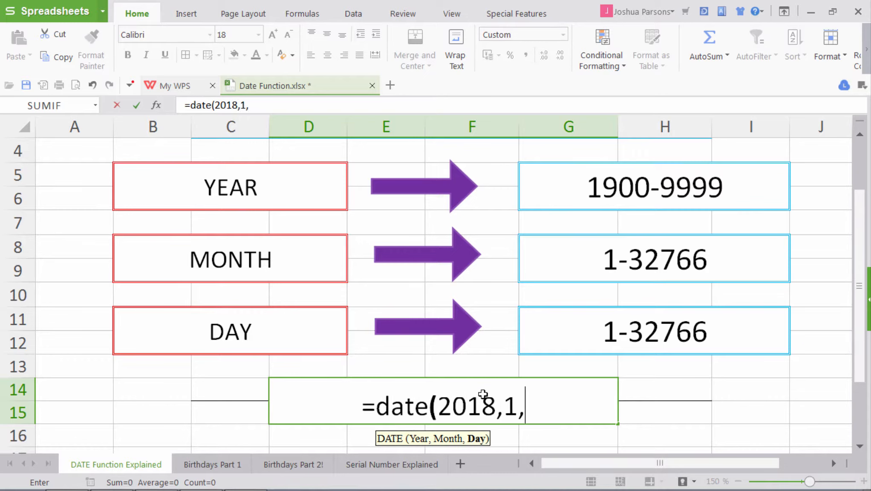
{"action": "type", "text": "17"}
{"action": "key", "text": "Return"}
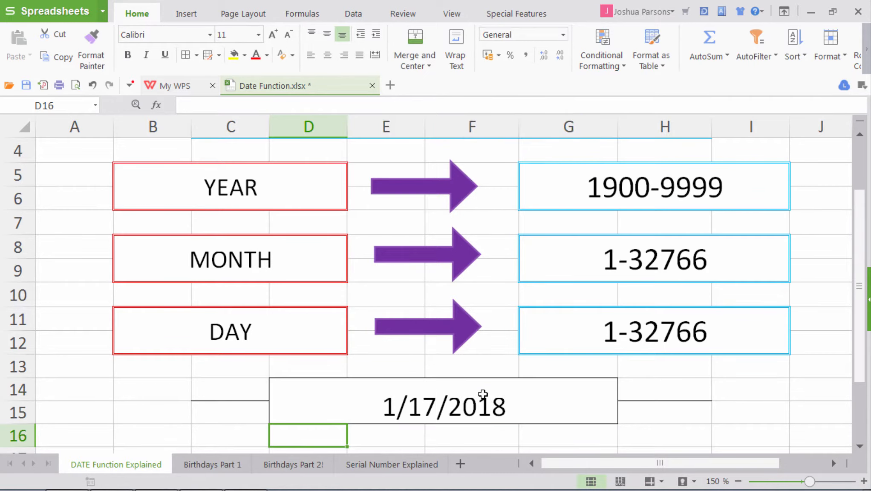
Inspect the DATE formula in D14 and compare its arguments with the YEAR, MONTH and DAY boxes above
{"action": "left_click", "coordinate": [482, 393]}
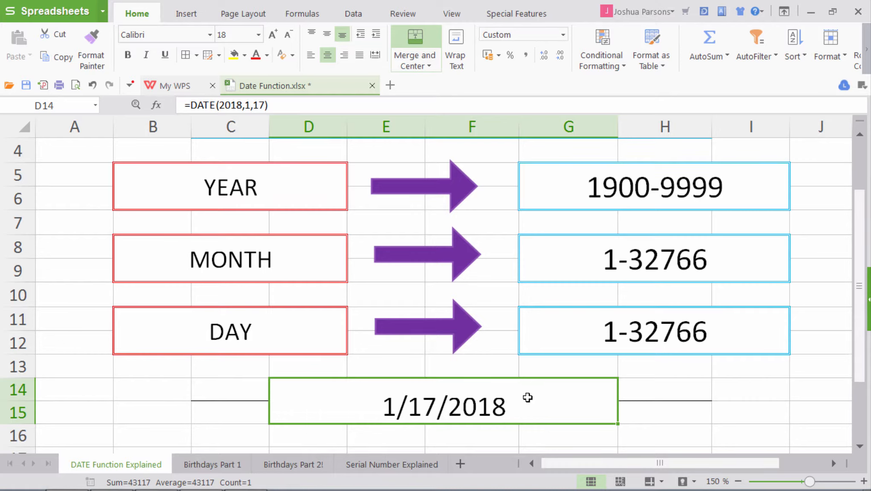
{"action": "double_click", "coordinate": [515, 390]}
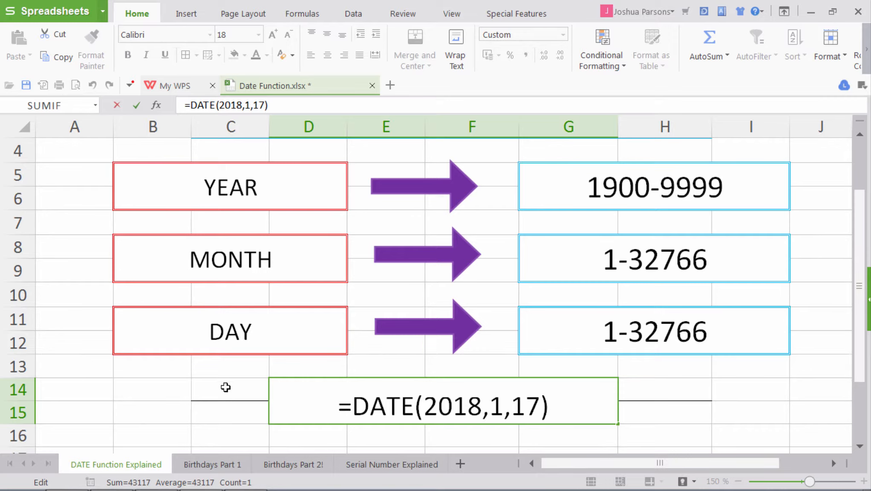
{"action": "left_click", "coordinate": [173, 392]}
{"action": "left_click", "coordinate": [414, 416]}
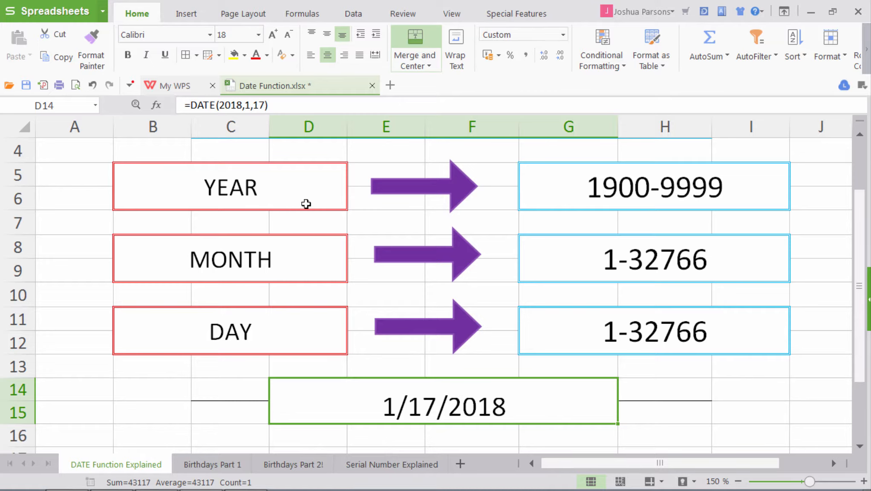
{"action": "left_click", "coordinate": [302, 201]}
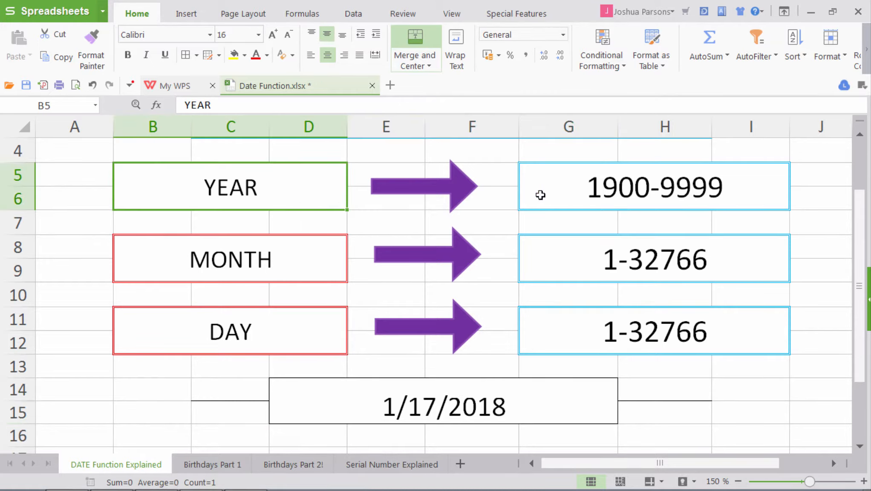
Replace the formula in D14 with =date(2000,1,4000)
{"action": "left_click", "coordinate": [545, 390]}
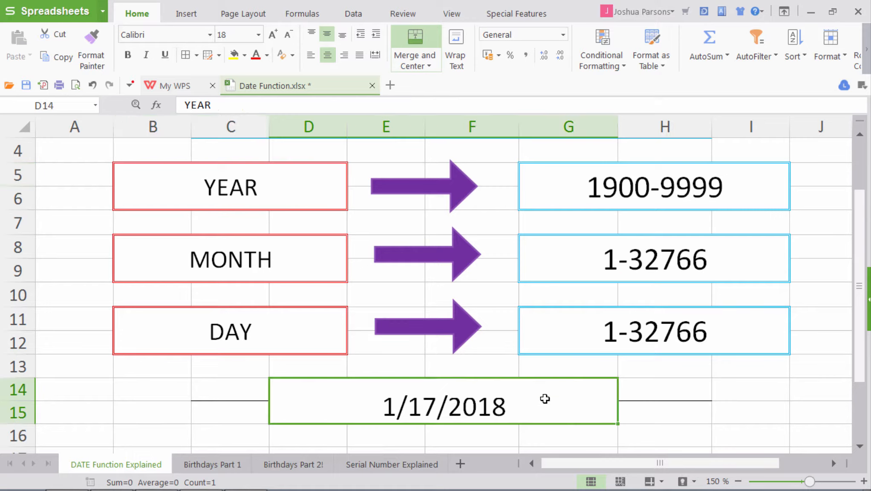
{"action": "double_click", "coordinate": [545, 398]}
{"action": "key", "text": "BackSpace"}
{"action": "key", "text": "BackSpace"}
{"action": "key", "text": "BackSpace"}
{"action": "key", "text": "BackSpace"}
{"action": "key", "text": "BackSpace"}
{"action": "key", "text": "BackSpace"}
{"action": "key", "text": "BackSpace"}
{"action": "key", "text": "BackSpace"}
{"action": "key", "text": "BackSpace"}
{"action": "key", "text": "BackSpace"}
{"action": "key", "text": "BackSpace"}
{"action": "key", "text": "BackSpace"}
{"action": "key", "text": "BackSpace"}
{"action": "key", "text": "BackSpace"}
{"action": "key", "text": "BackSpace"}
{"action": "key", "text": "BackSpace"}
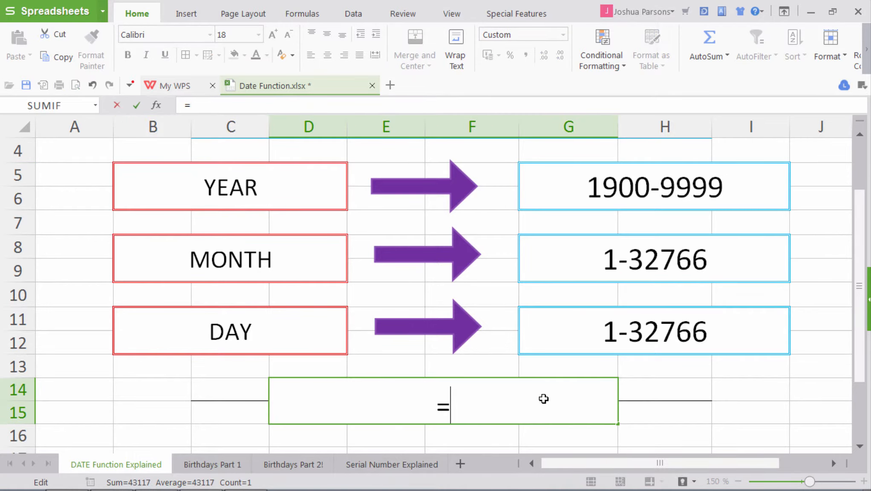
{"action": "type", "text": "=date("}
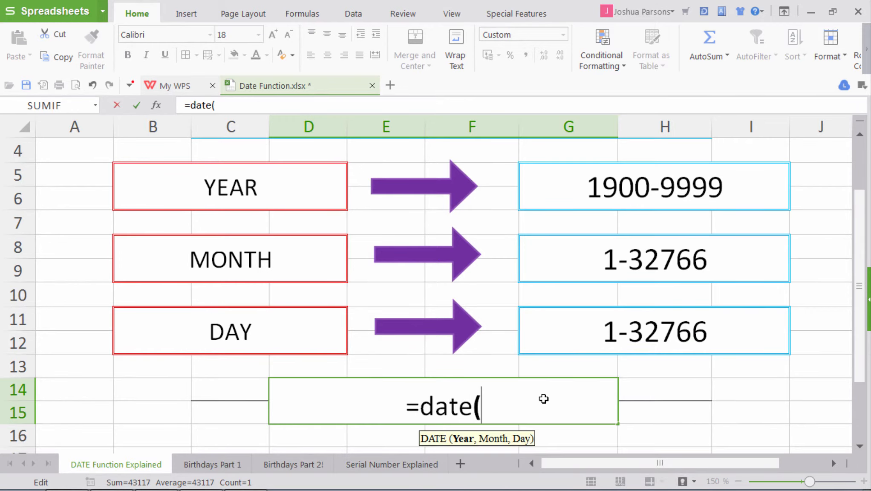
{"action": "type", "text": "2000"}
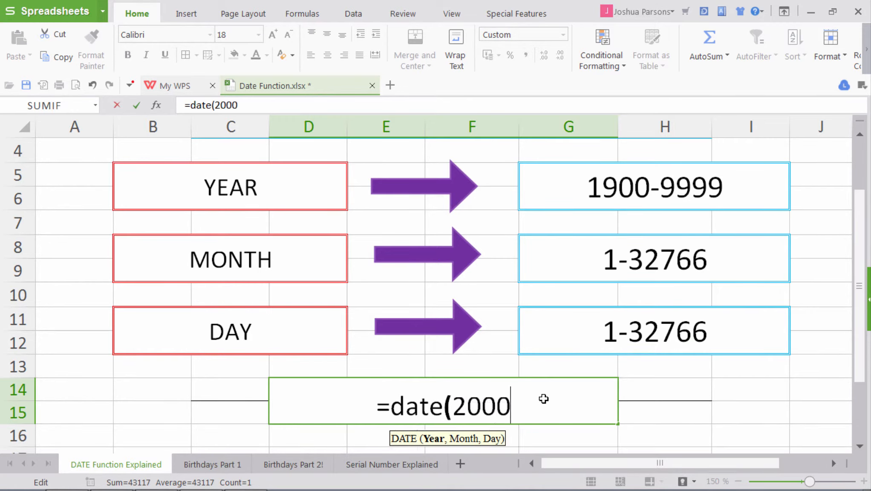
{"action": "type", "text": ","}
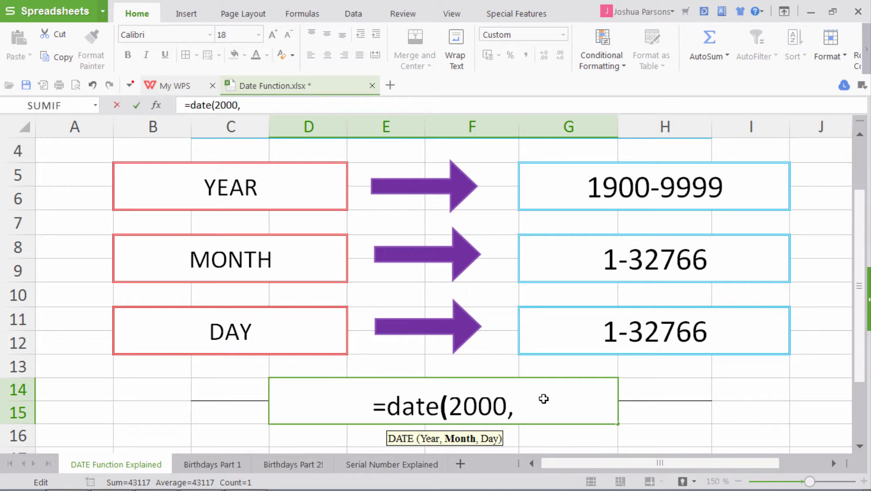
{"action": "type", "text": "1,4000"}
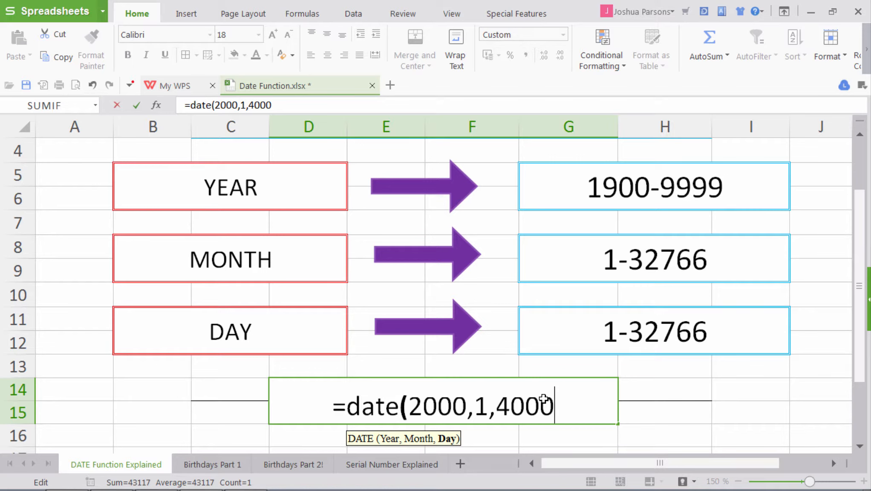
{"action": "type", "text": ")"}
{"action": "key", "text": "Return"}
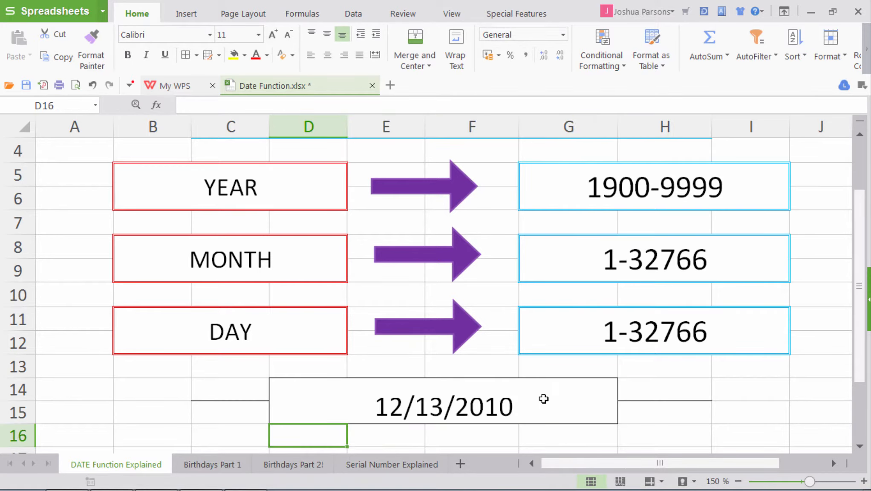
Change the day argument of the DATE formula in D14 to 10000
{"action": "left_click", "coordinate": [543, 399]}
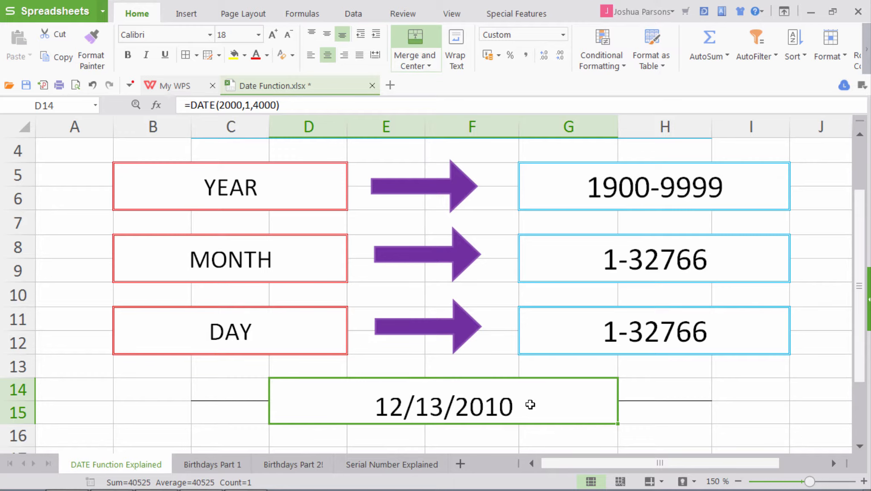
{"action": "double_click", "coordinate": [529, 404]}
{"action": "key", "text": "BackSpace"}
{"action": "key", "text": "BackSpace"}
{"action": "key", "text": "BackSpace"}
{"action": "key", "text": "BackSpace"}
{"action": "key", "text": "BackSpace"}
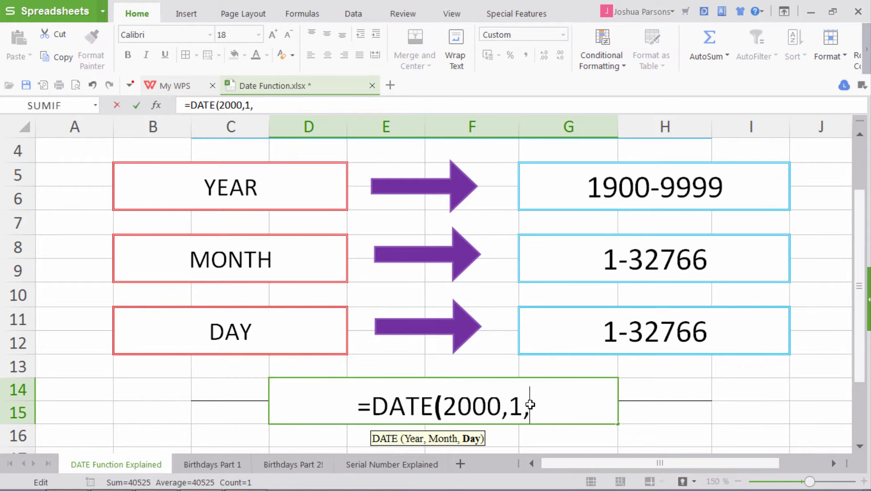
{"action": "type", "text": "10000"}
{"action": "key", "text": "Return"}
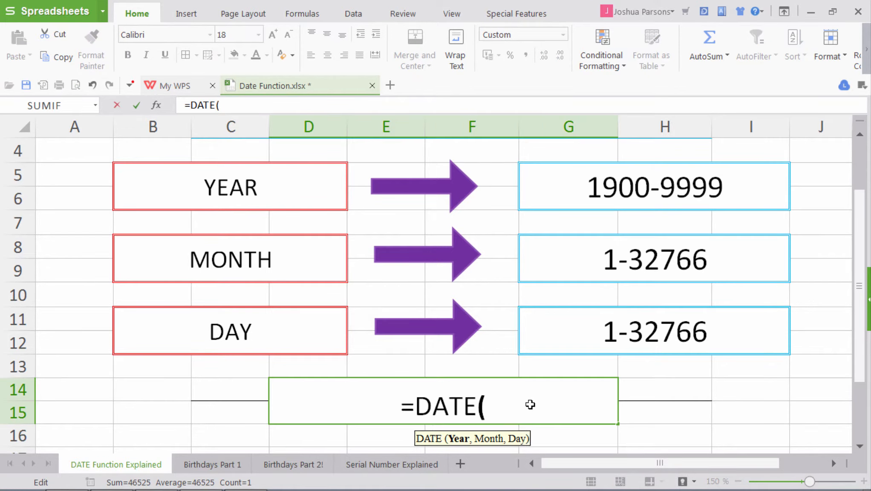
Rewrite the arguments of the DATE formula in D14 as year 10000, month 1 and day 1
{"action": "type", "text": "1000"}
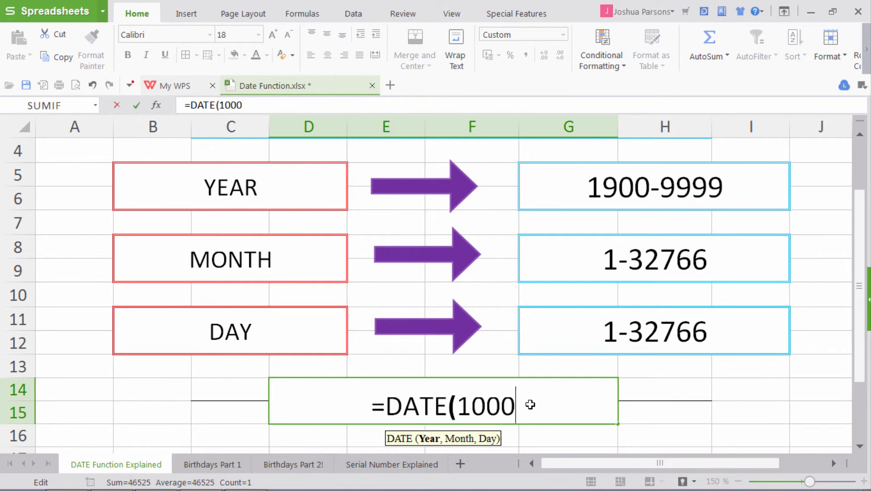
{"action": "type", "text": "0,1,1"}
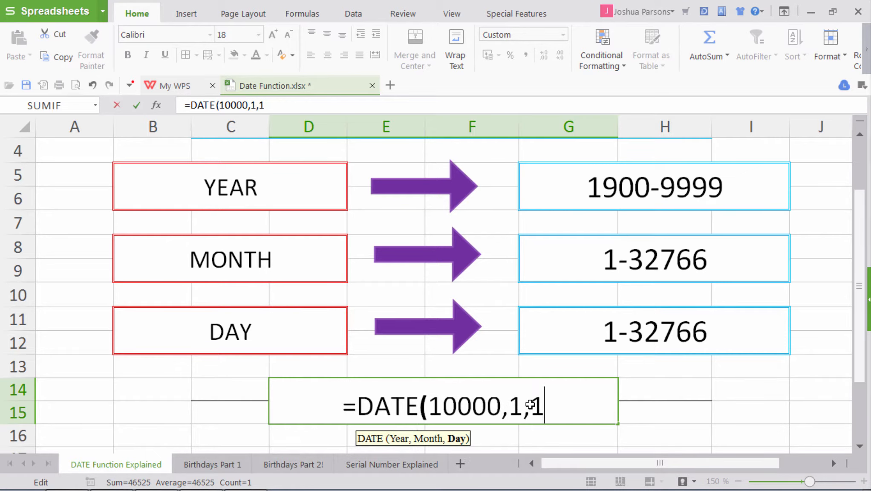
{"action": "key", "text": "Return"}
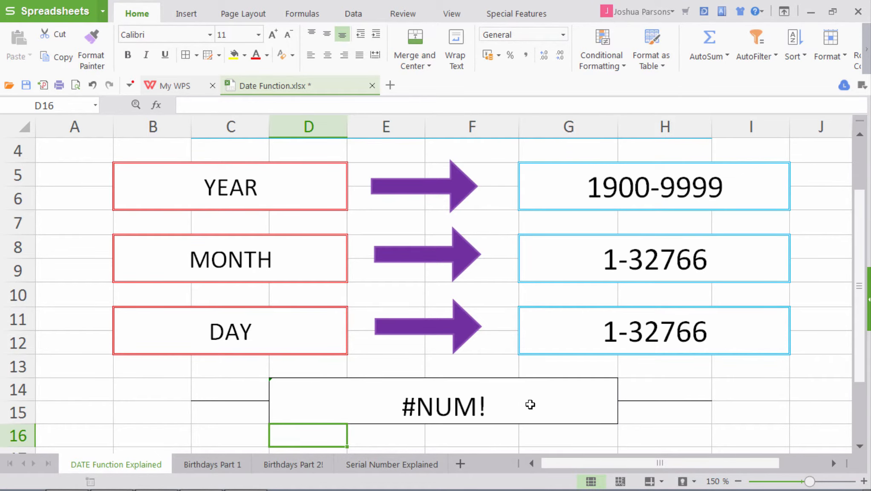
{"action": "left_click", "coordinate": [530, 404]}
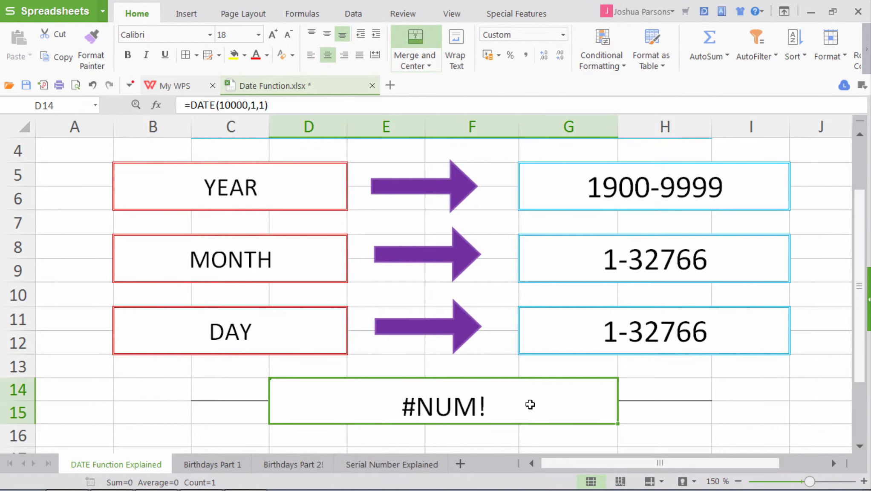
On the Birthdays Part 1 sheet, enter =date(B4,C4,D4) in the Birthdate column of row 4
{"action": "left_click", "coordinate": [218, 465]}
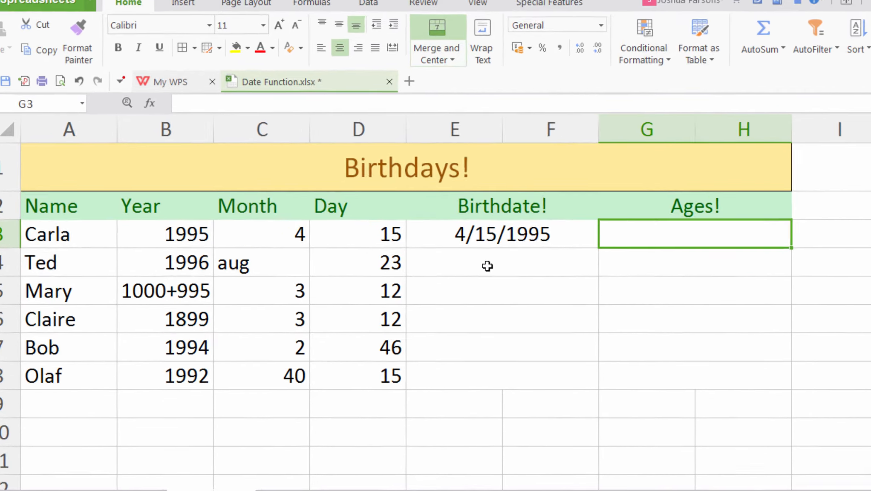
{"action": "left_click", "coordinate": [452, 252]}
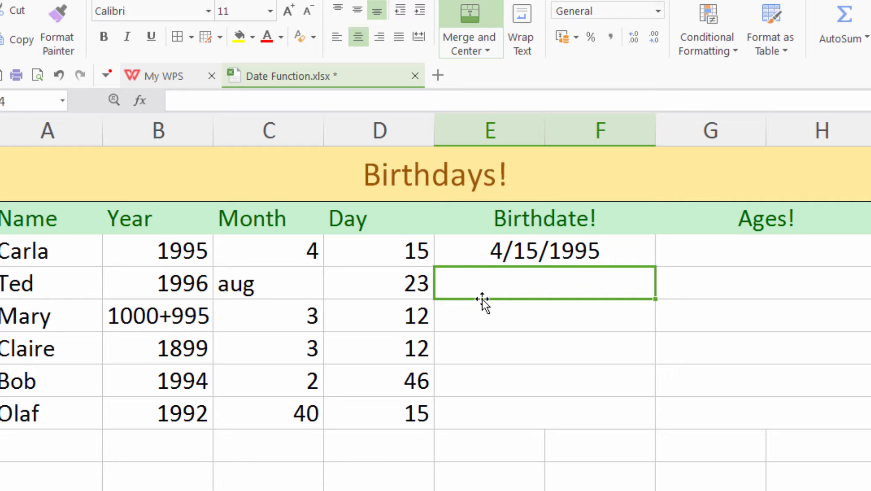
{"action": "type", "text": "=date("}
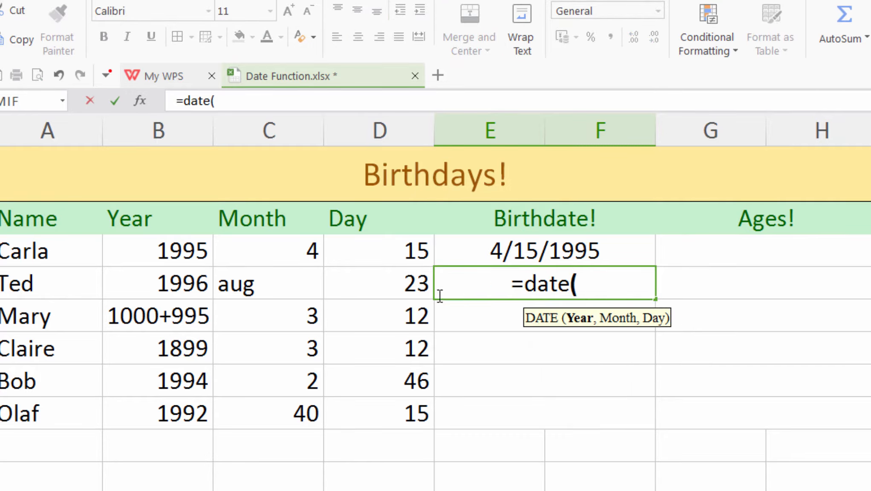
{"action": "left_click", "coordinate": [166, 284]}
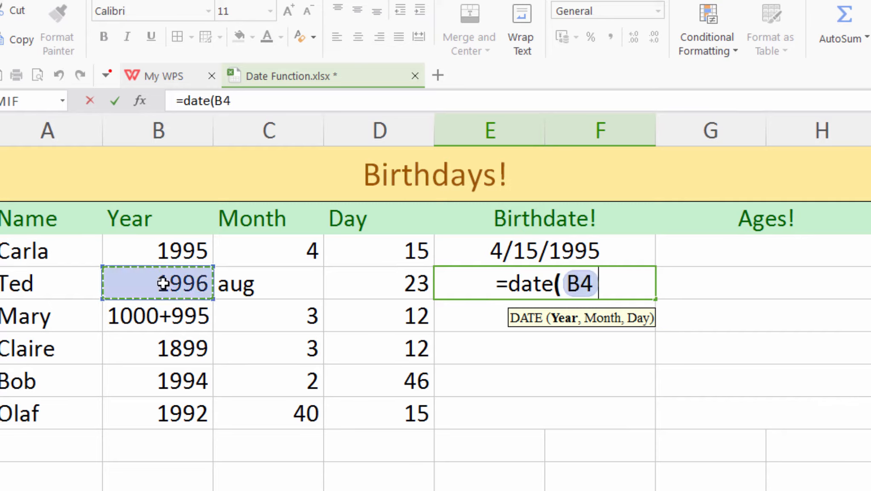
{"action": "type", "text": ","}
{"action": "left_click", "coordinate": [290, 287]}
{"action": "type", "text": ","}
{"action": "left_click", "coordinate": [360, 286]}
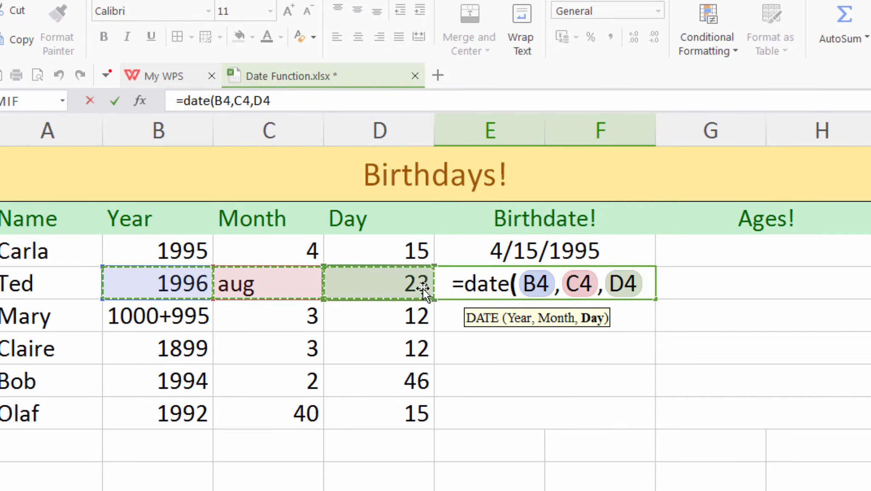
{"action": "type", "text": ")"}
{"action": "key", "text": "Return"}
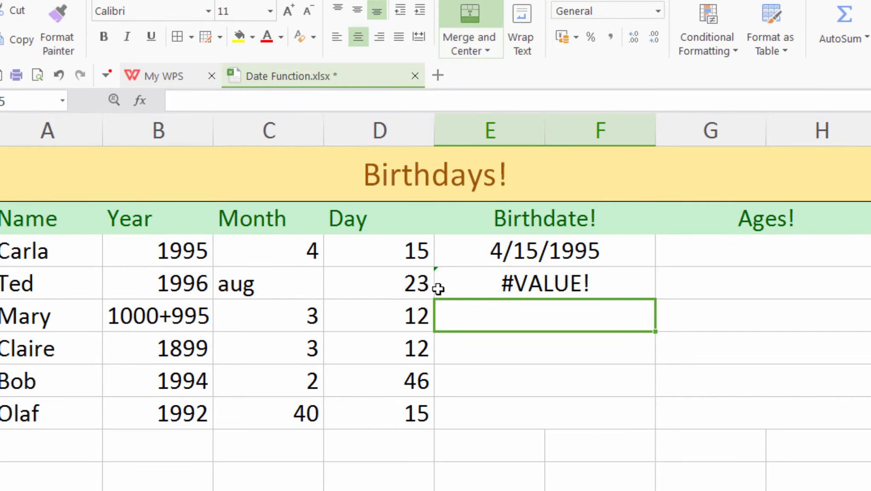
Replace the text month in C4 with the number 08
{"action": "left_click", "coordinate": [486, 295]}
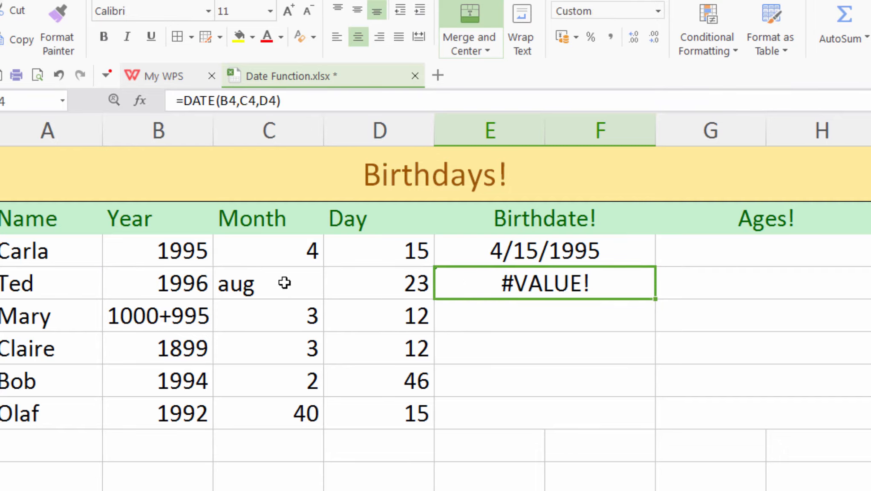
{"action": "left_click", "coordinate": [286, 281]}
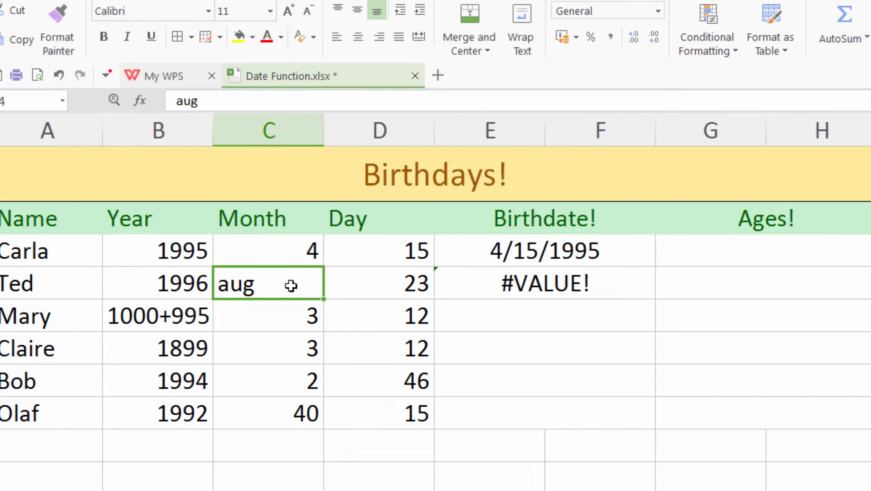
{"action": "key", "text": "BackSpace"}
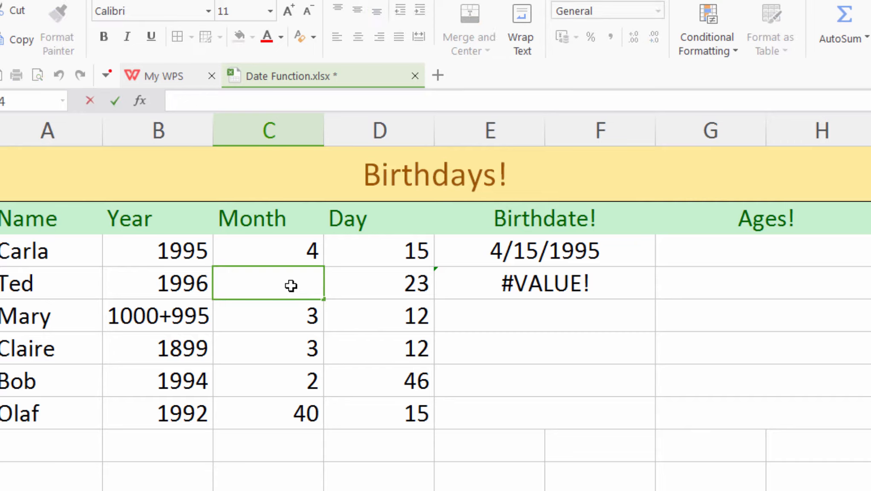
{"action": "type", "text": "08"}
{"action": "key", "text": "Return"}
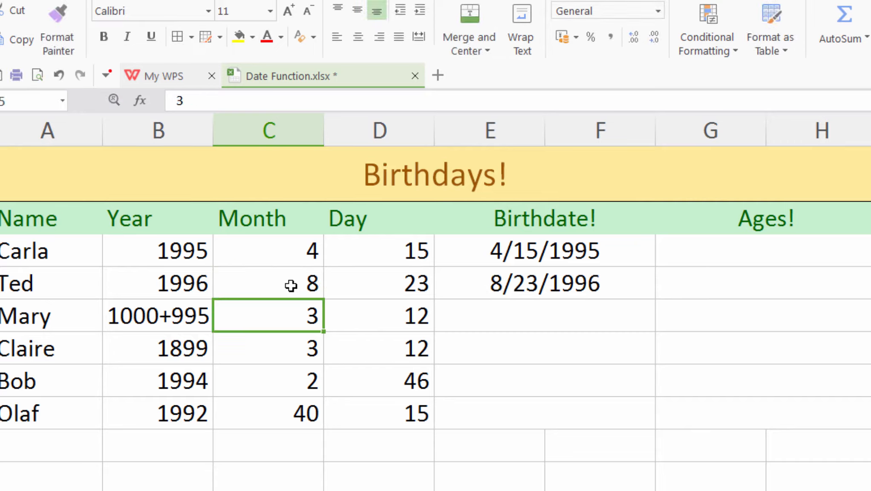
Fill the Birthdate formula from row 4 down through row 8
{"action": "left_click", "coordinate": [553, 283]}
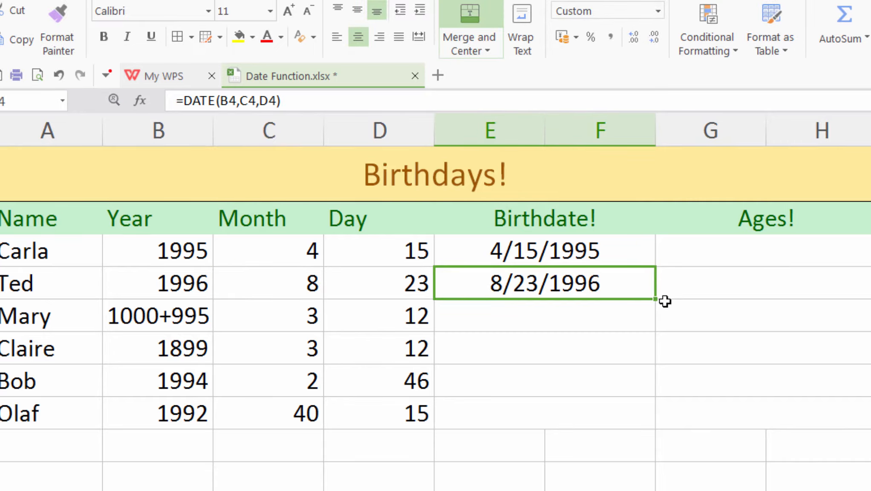
{"action": "left_click_drag", "start_coordinate": [655, 303], "coordinate": [641, 416]}
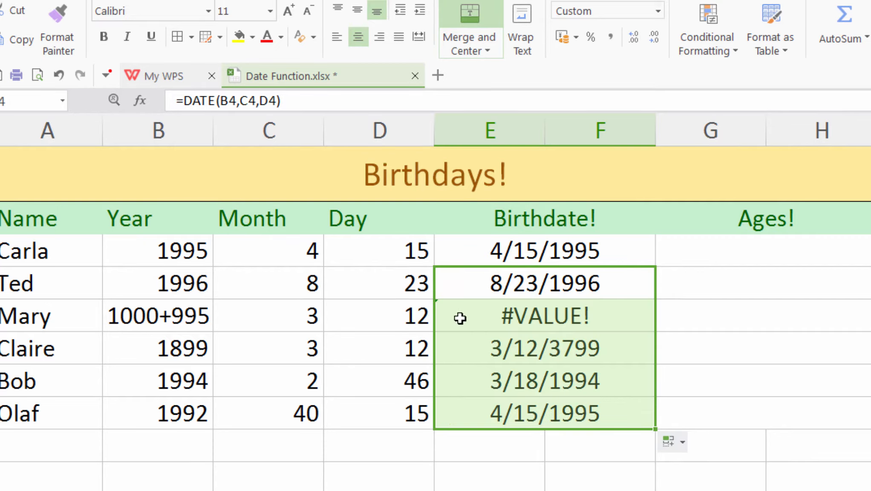
{"action": "left_click", "coordinate": [451, 319]}
{"action": "type", "text": "s"}
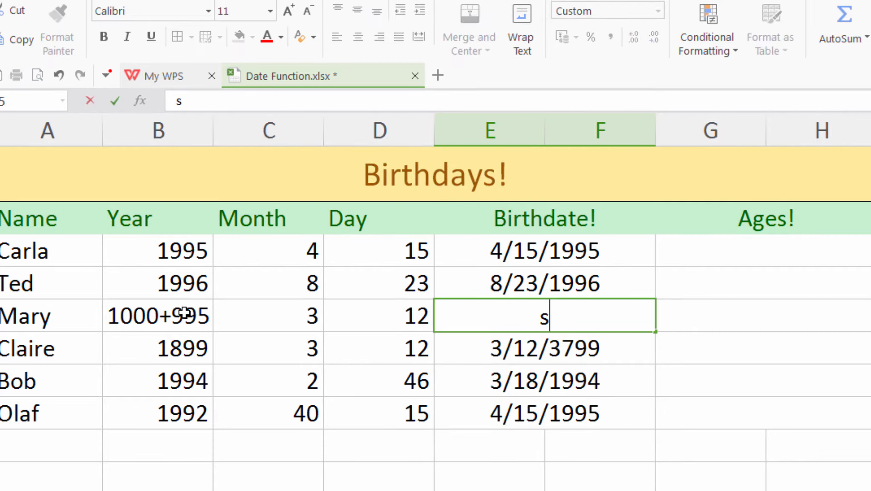
{"action": "key", "text": "BackSpace"}
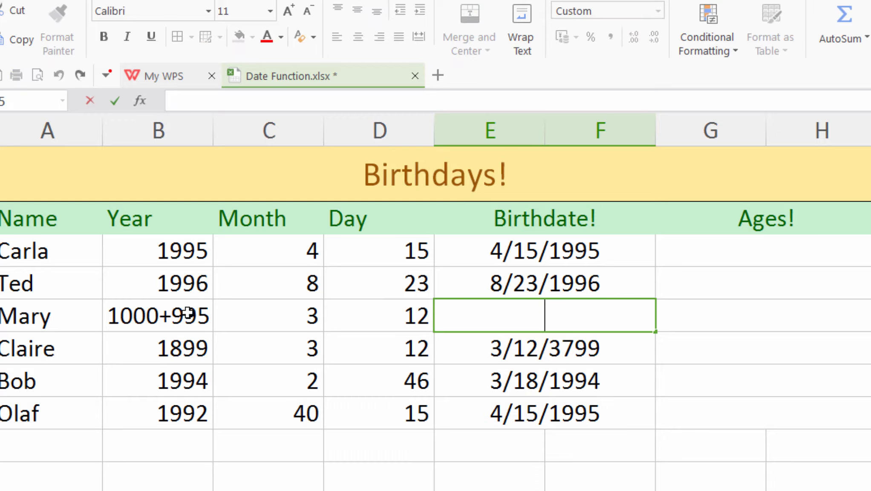
Replace the year in B5 with 1995 and fill the Birthdate formula from row 4 down into row 5
{"action": "left_click", "coordinate": [188, 314]}
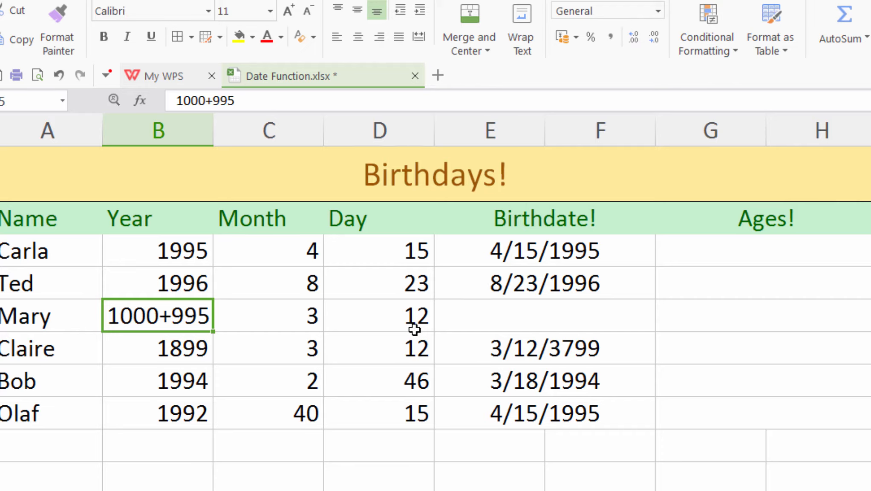
{"action": "type", "text": "1995"}
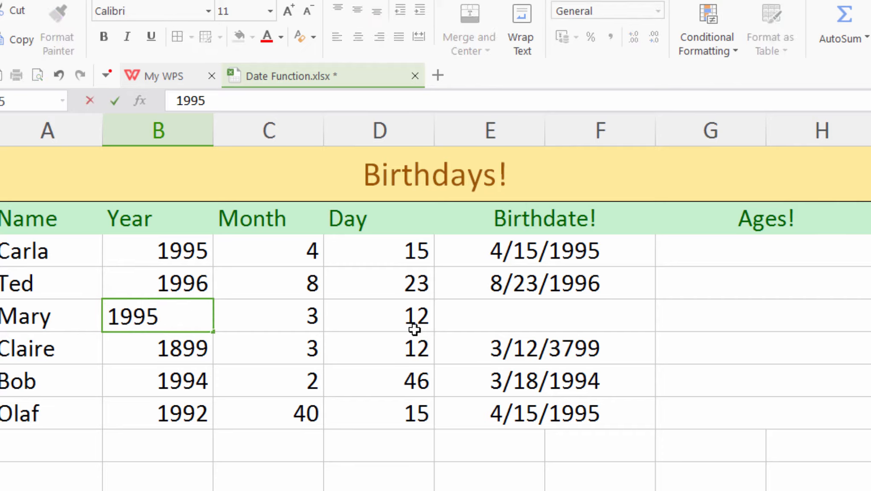
{"action": "left_click", "coordinate": [545, 291]}
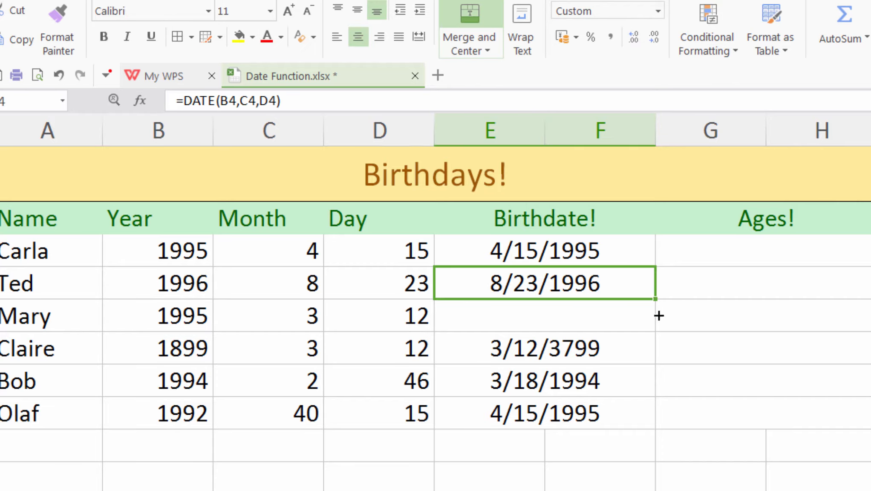
{"action": "left_click_drag", "start_coordinate": [658, 315], "coordinate": [626, 333]}
{"action": "left_click", "coordinate": [536, 330]}
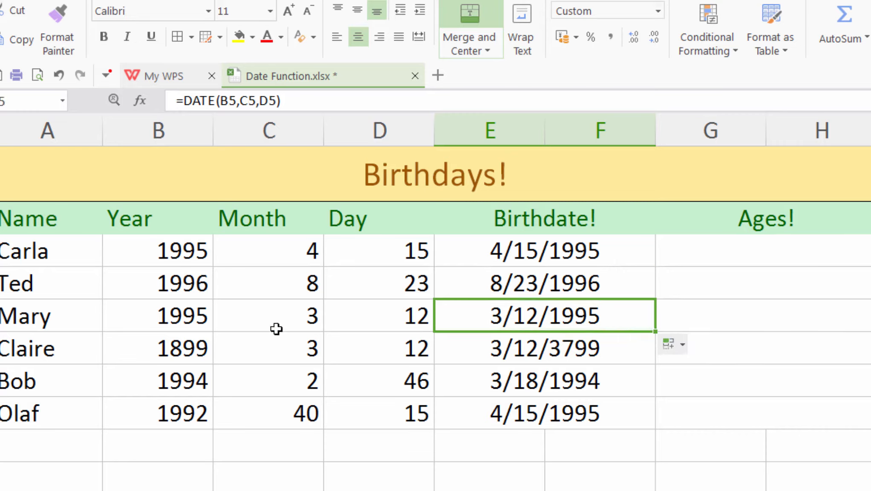
{"action": "left_click", "coordinate": [162, 314]}
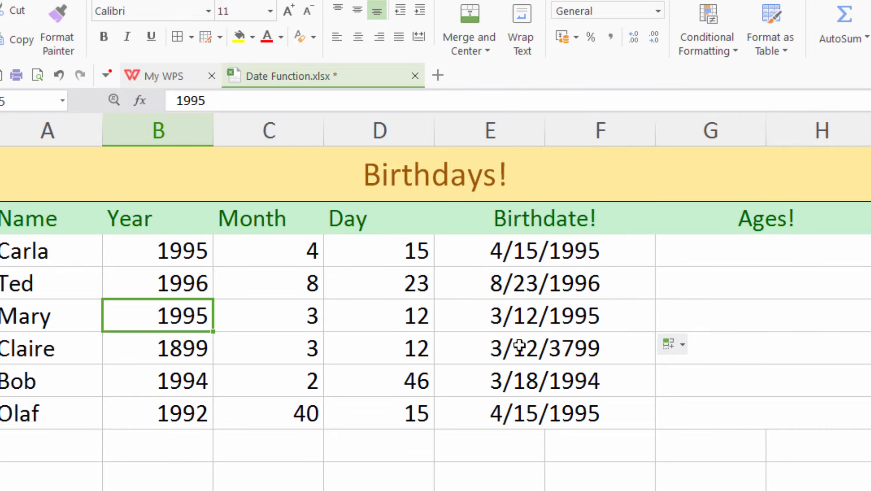
Check the Birthdate formula in row 6 and replace the year in B6 with 1999
{"action": "left_click", "coordinate": [485, 358]}
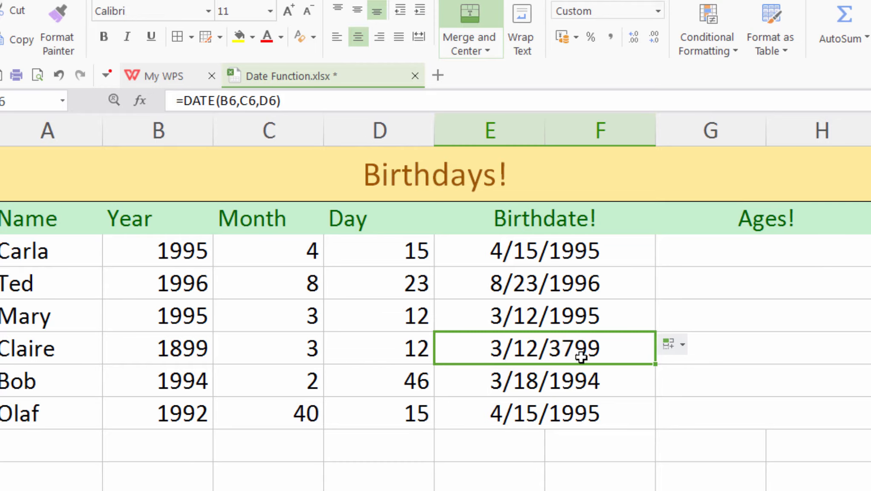
{"action": "left_click", "coordinate": [169, 362]}
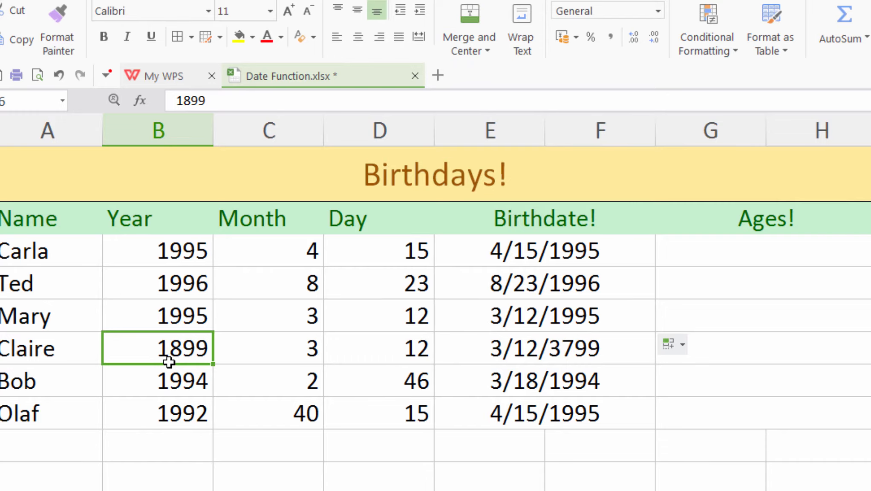
{"action": "double_click", "coordinate": [186, 349]}
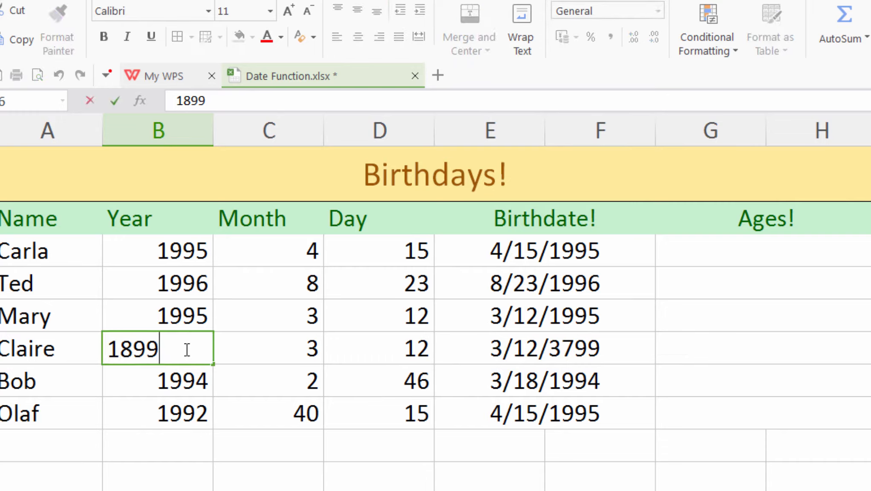
{"action": "key", "text": "BackSpace"}
{"action": "key", "text": "BackSpace"}
{"action": "key", "text": "BackSpace"}
{"action": "key", "text": "BackSpace"}
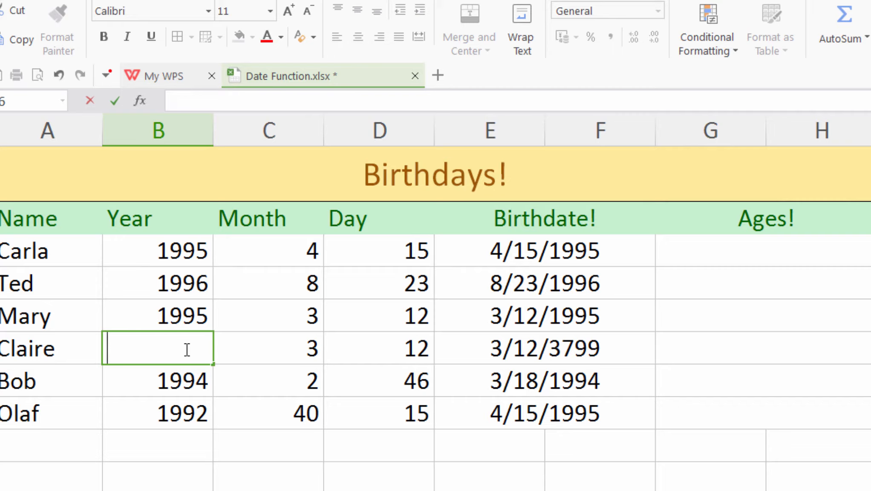
{"action": "type", "text": "1999"}
{"action": "key", "text": "Return"}
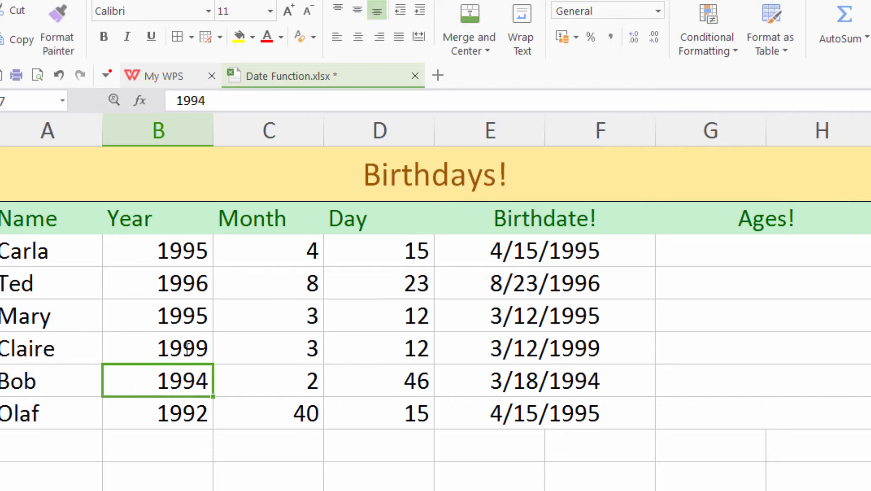
Inspect the day value in D7 and the month value in C8
{"action": "key", "text": "Right"}
{"action": "key", "text": "Right"}
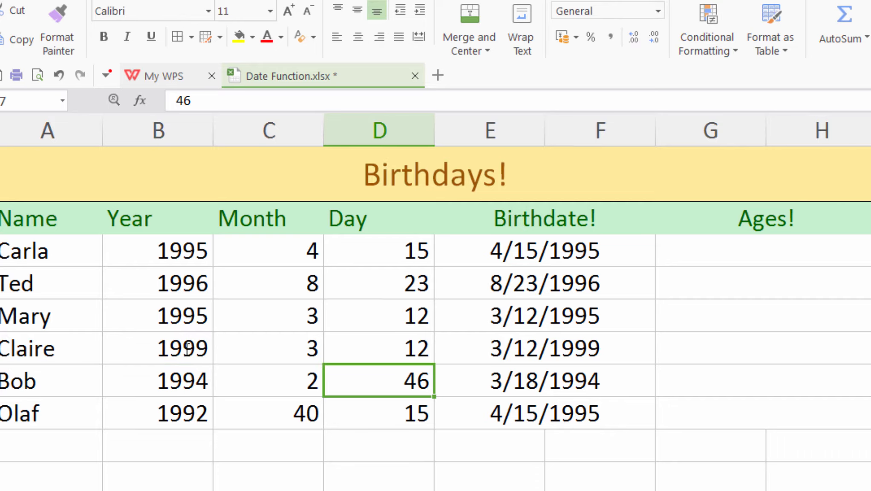
{"action": "key", "text": "Down"}
{"action": "key", "text": "Left"}
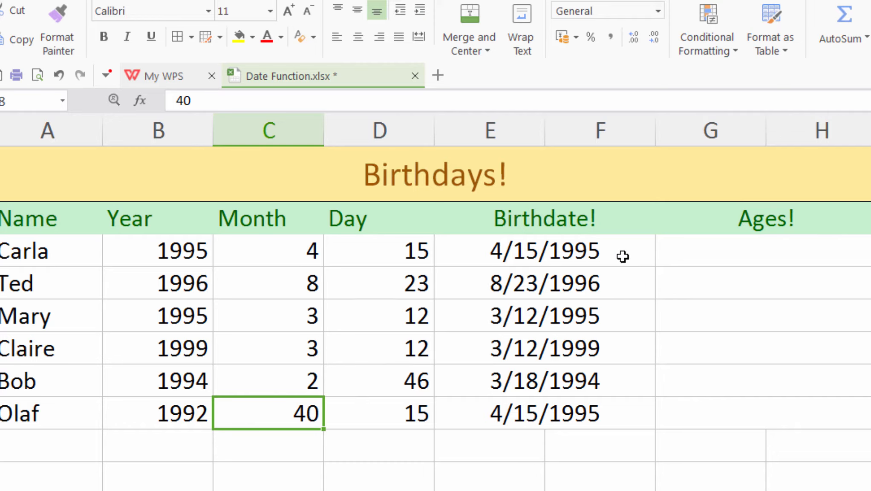
Enter =datedif(E3,today(),"y") in the Ages column of row 3 and fill it down through row 8
{"action": "left_click", "coordinate": [662, 252]}
{"action": "type", "text": "=date"}
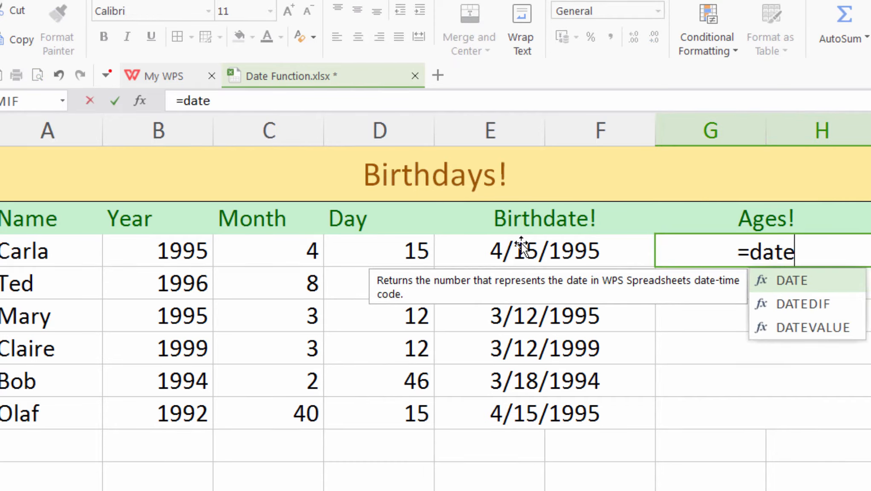
{"action": "type", "text": "dif("}
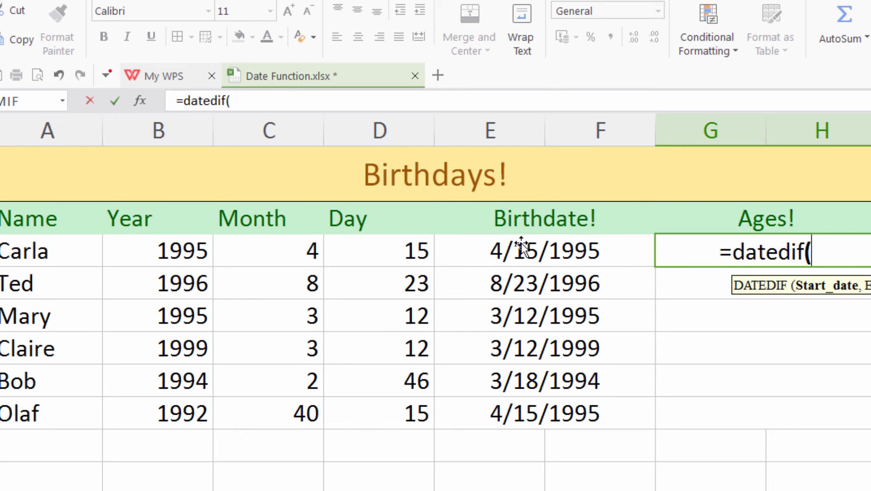
{"action": "left_click", "coordinate": [588, 241]}
{"action": "type", "text": ","}
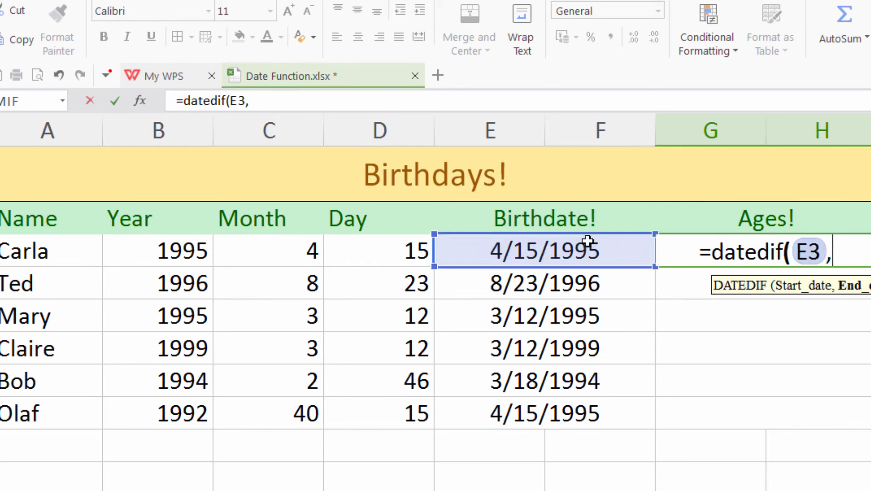
{"action": "type", "text": "today(),"}
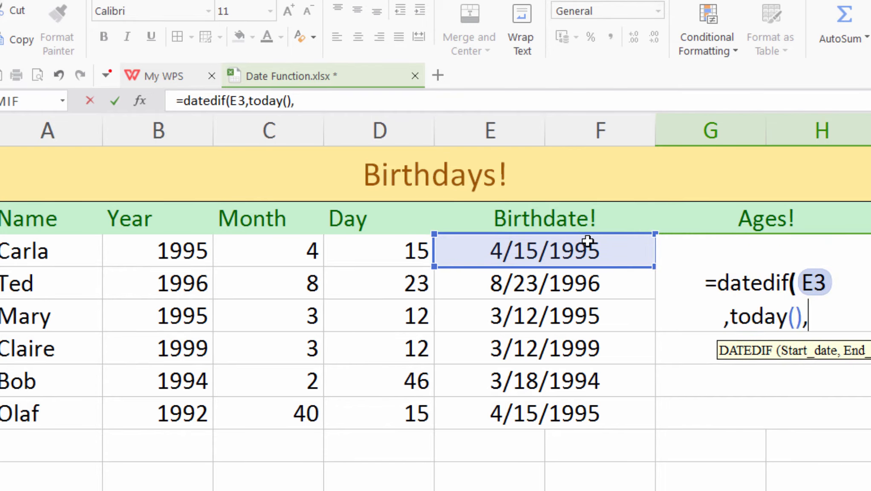
{"action": "type", "text": "\"y\""}
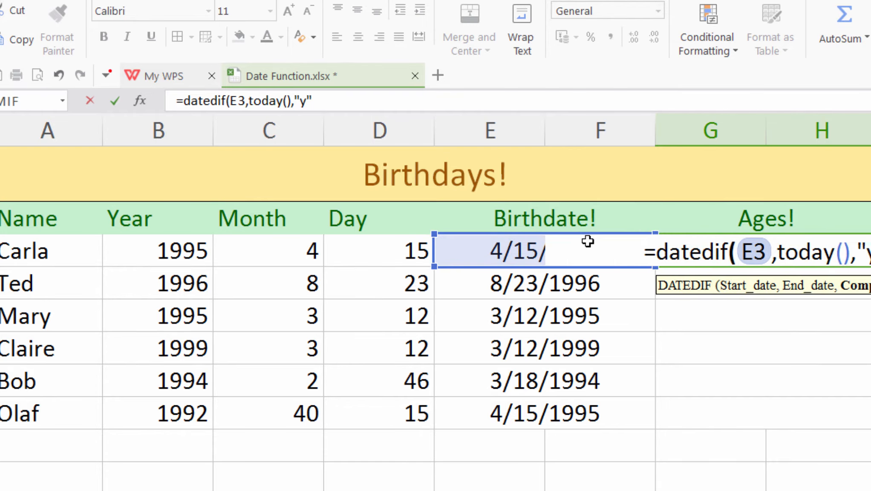
{"action": "key", "text": "Return"}
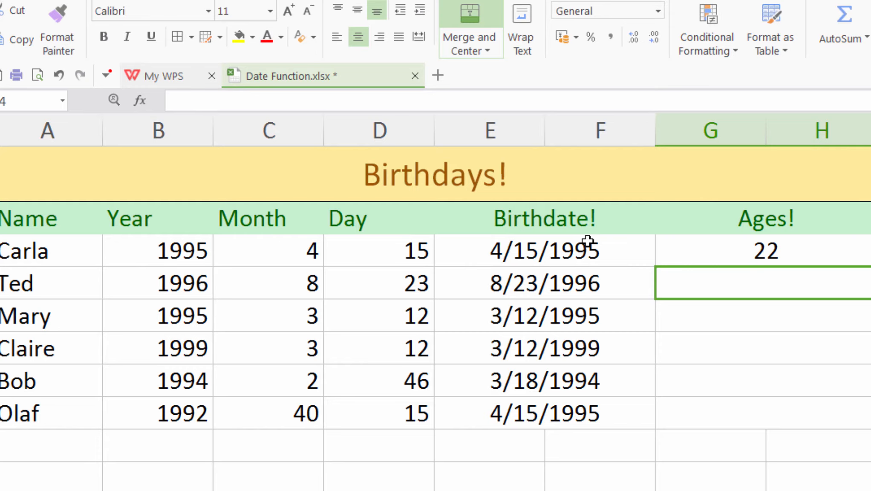
{"action": "left_click", "coordinate": [736, 254]}
{"action": "left_click_drag", "start_coordinate": [869, 266], "coordinate": [869, 428]}
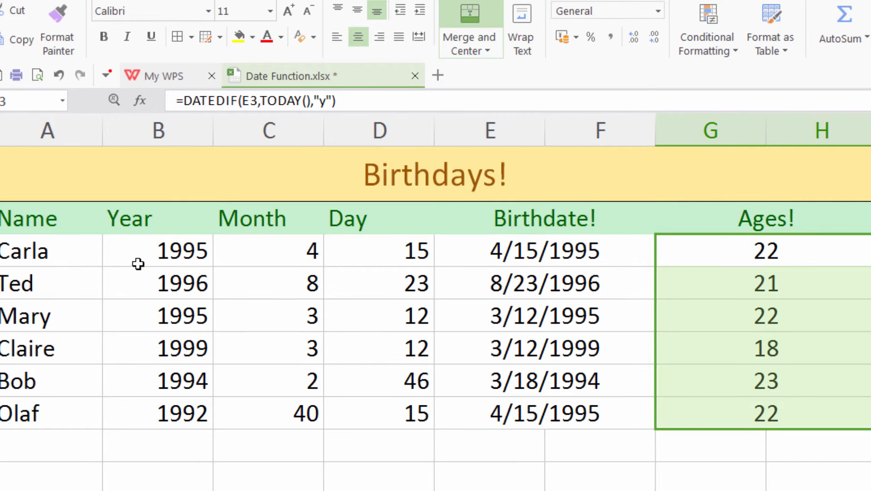
Review the year, month and day cells of row 3 together with its Birthdate and Ages formulas
{"action": "left_click_drag", "start_coordinate": [136, 262], "coordinate": [407, 253]}
{"action": "left_click", "coordinate": [343, 253]}
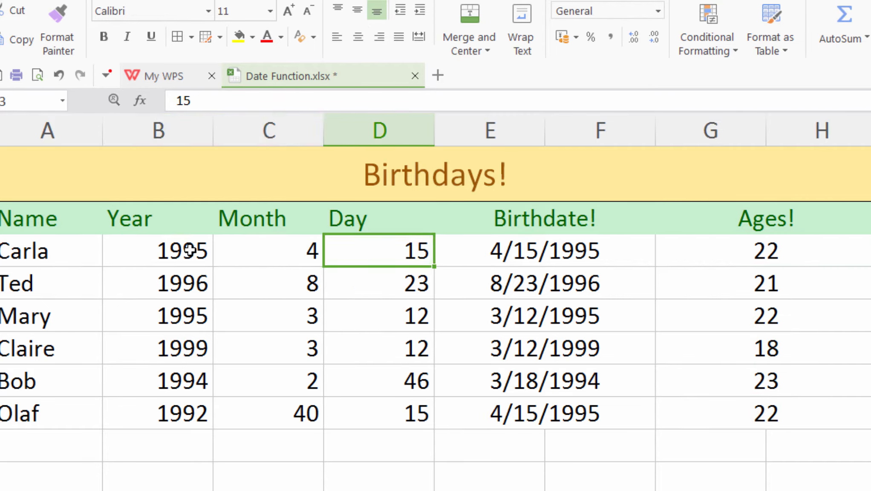
{"action": "left_click", "coordinate": [513, 253]}
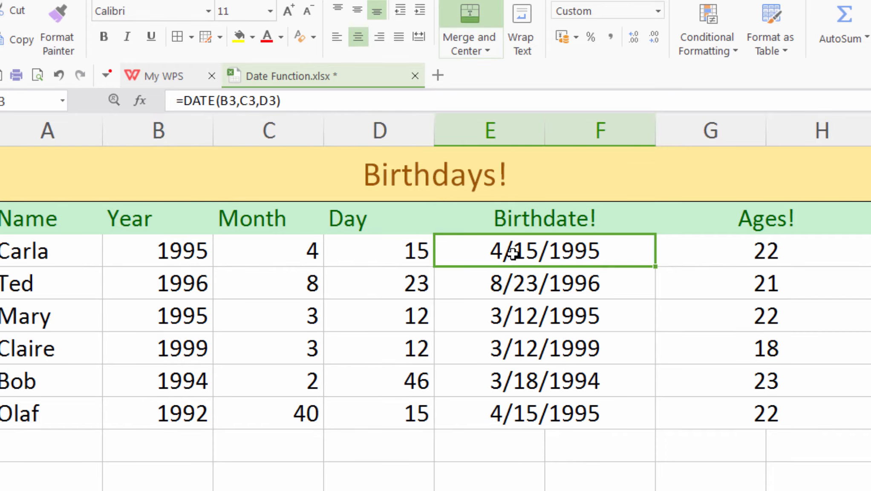
{"action": "left_click", "coordinate": [764, 250]}
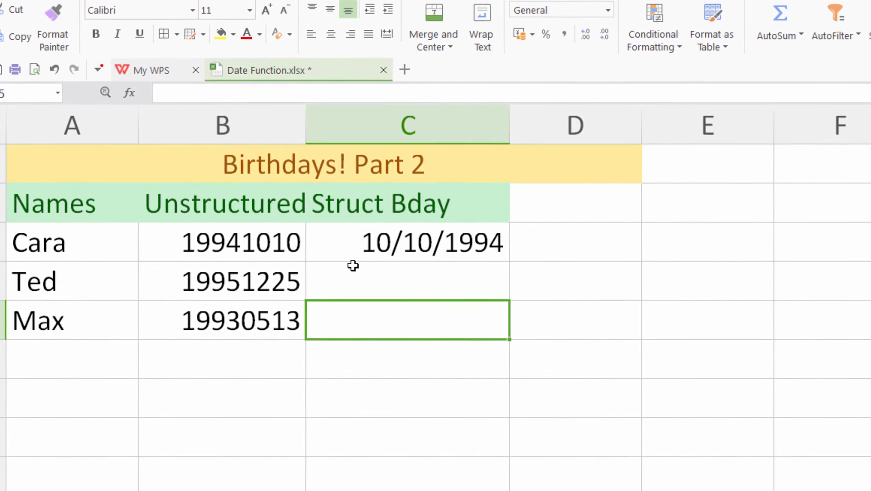
On the Birthdays Part 2 sheet, examine the unstructured date in B3 and the Struct Bday formula in C3
{"action": "left_click", "coordinate": [375, 284]}
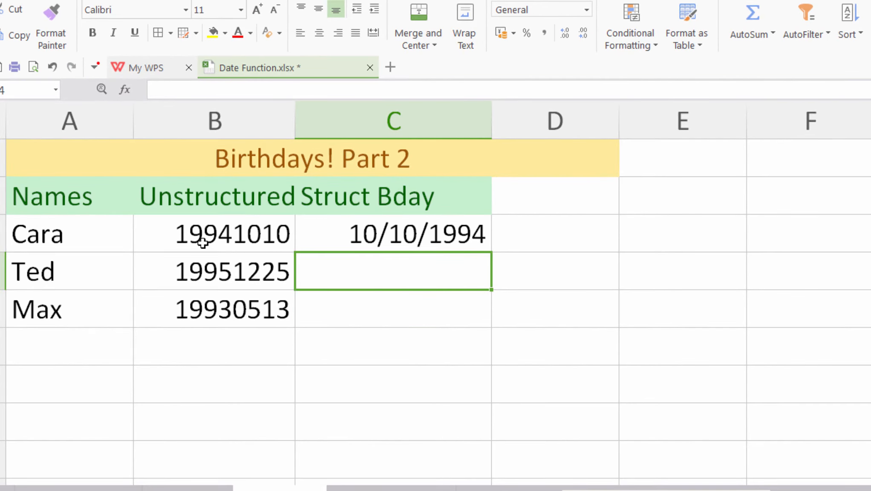
{"action": "left_click", "coordinate": [202, 242]}
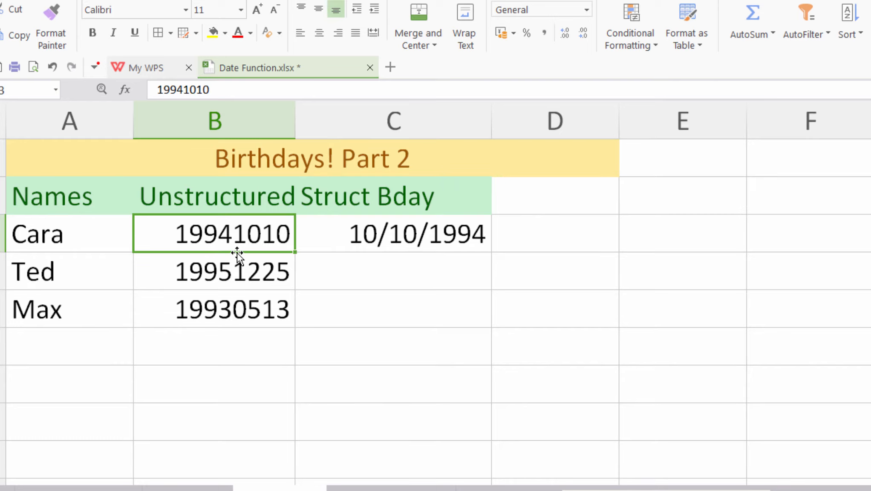
{"action": "double_click", "coordinate": [372, 237]}
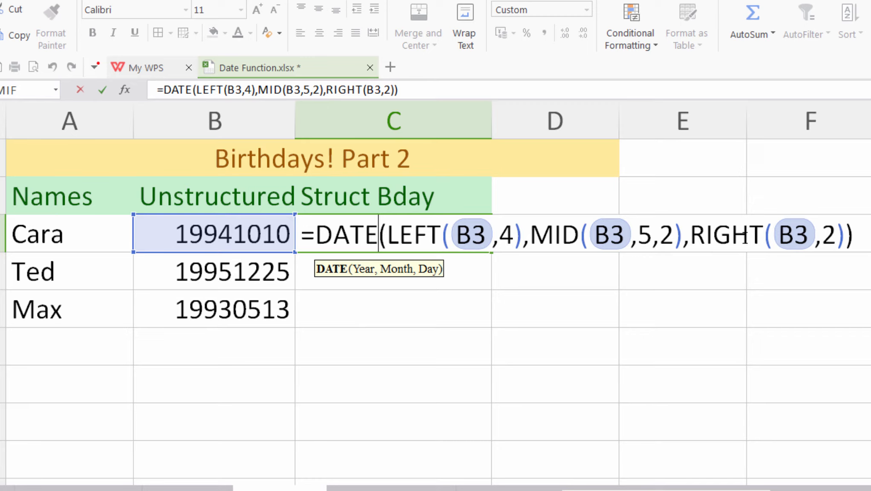
{"action": "key", "text": "Return"}
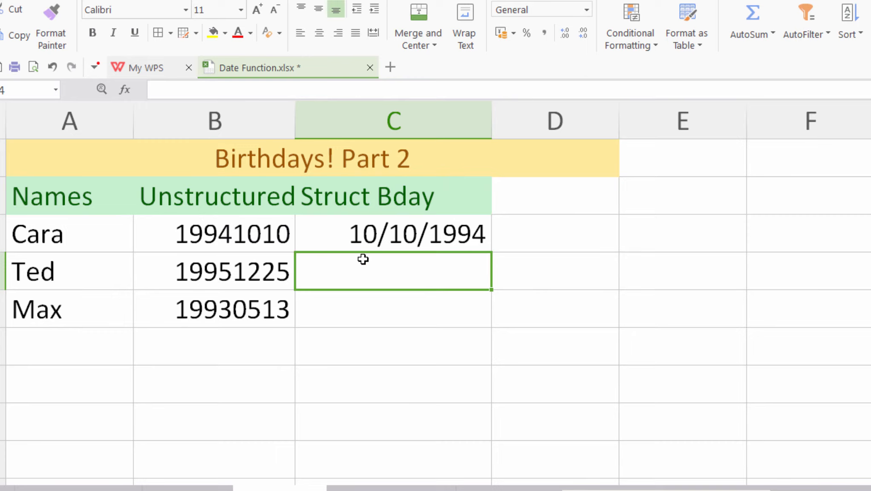
Fill the Struct Bday formula from C3 down through C5
{"action": "left_click", "coordinate": [448, 224]}
{"action": "left_click_drag", "start_coordinate": [491, 251], "coordinate": [497, 317]}
{"action": "left_click", "coordinate": [317, 274]}
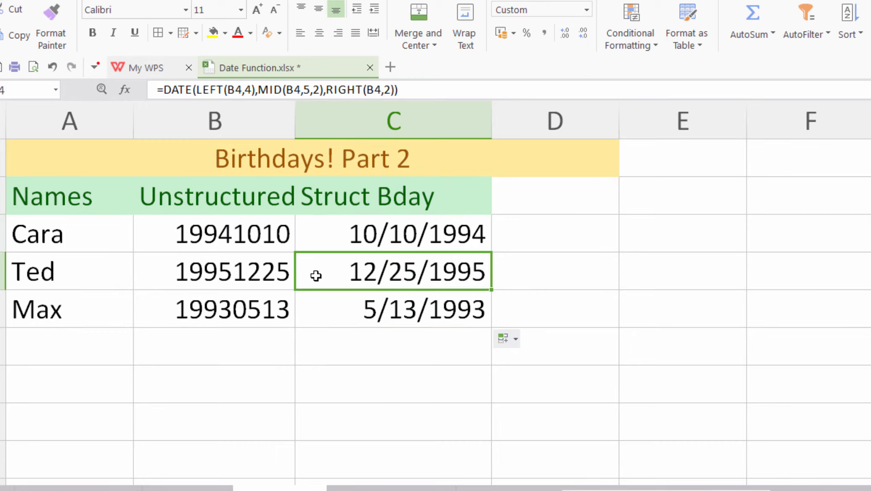
Enter =datedif(today(),C4,"y") in D4 to calculate the age from the structured birthday
{"action": "left_click", "coordinate": [528, 269]}
{"action": "type", "text": "=date"}
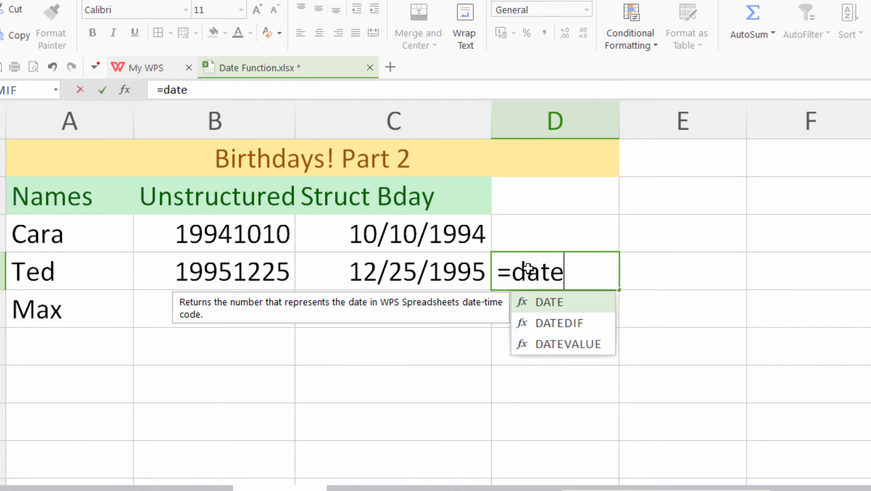
{"action": "type", "text": "dif("}
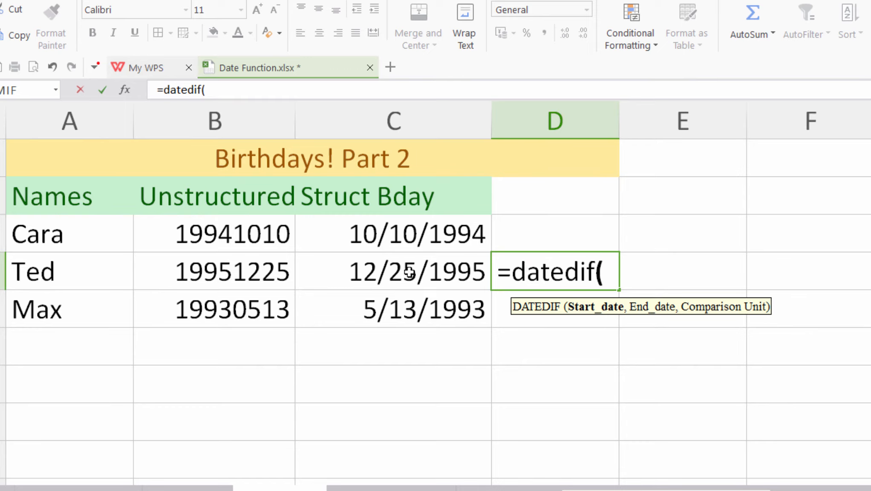
{"action": "type", "text": "today(),"}
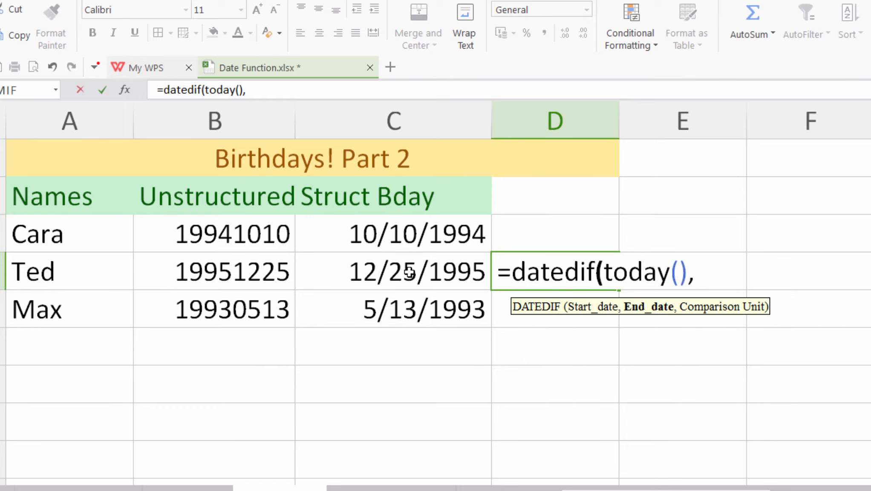
{"action": "left_click", "coordinate": [408, 272]}
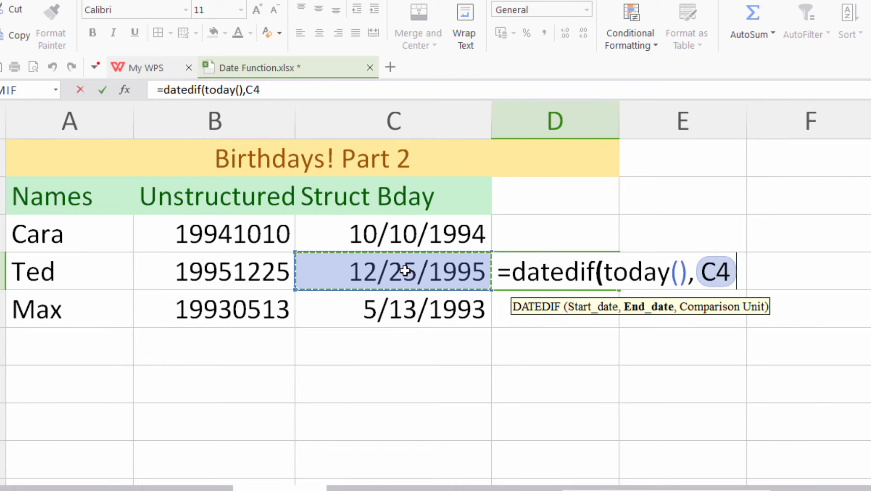
{"action": "type", "text": ",\"y\""}
{"action": "key", "text": "Return"}
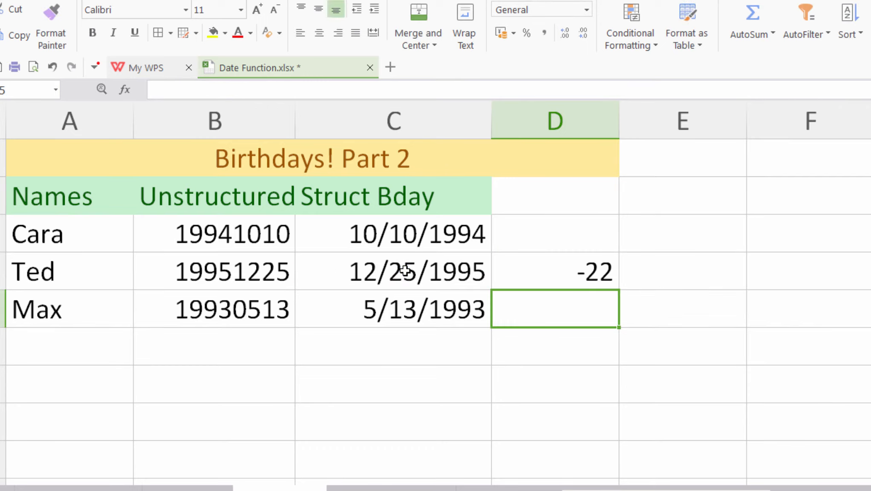
{"action": "left_click", "coordinate": [557, 286]}
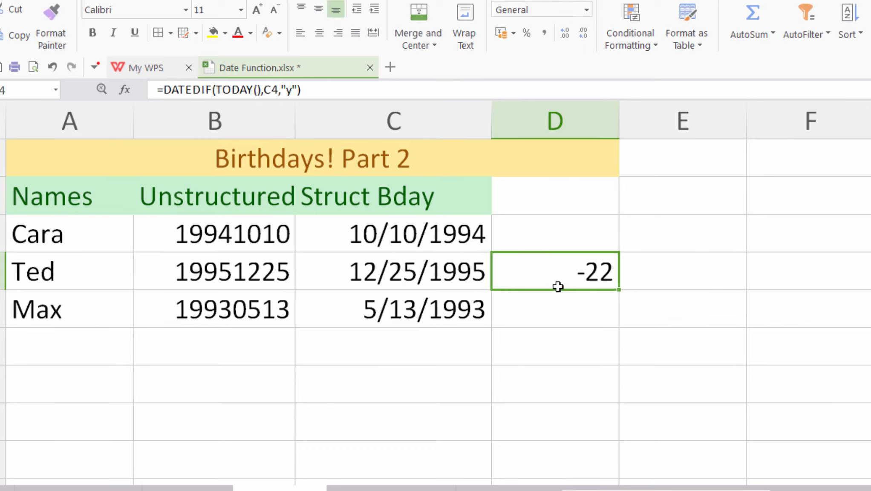
Change the age formula in D4 to reference the unstructured date in B4 instead of C4
{"action": "left_click", "coordinate": [445, 286]}
{"action": "double_click", "coordinate": [562, 272]}
{"action": "left_click", "coordinate": [763, 272]}
{"action": "key", "text": "BackSpace"}
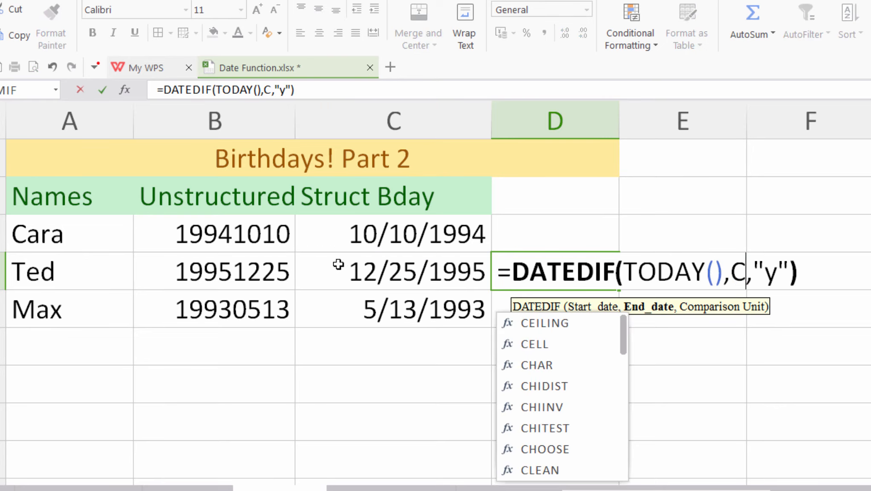
{"action": "key", "text": "BackSpace"}
{"action": "left_click", "coordinate": [220, 270]}
{"action": "key", "text": "Return"}
{"action": "type", "text": "."}
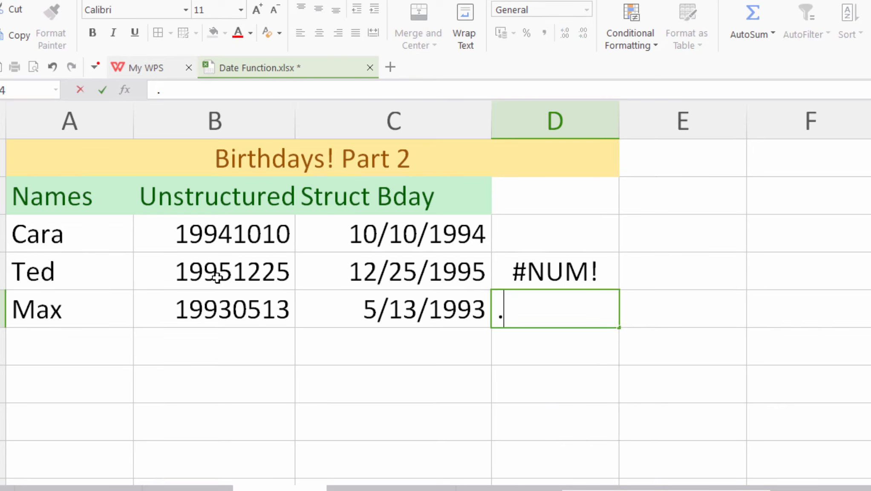
{"action": "key", "text": "BackSpace"}
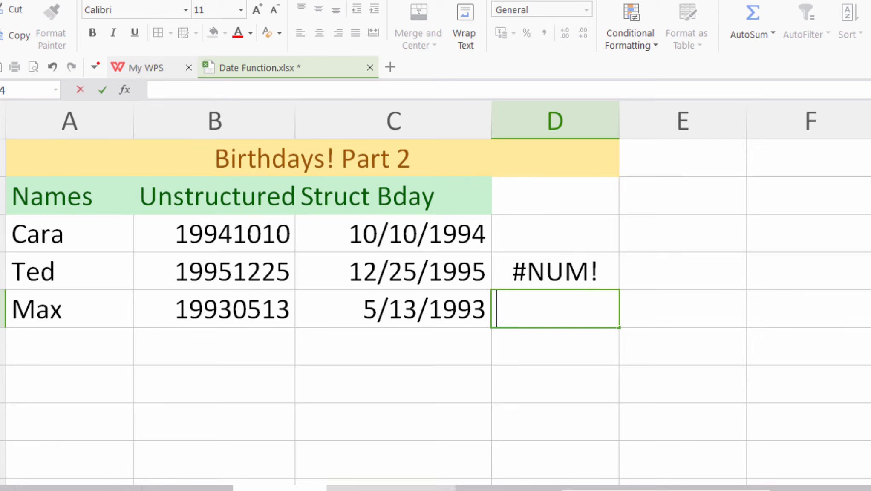
Delete the DATEDIF formula from D4
{"action": "left_click", "coordinate": [535, 279]}
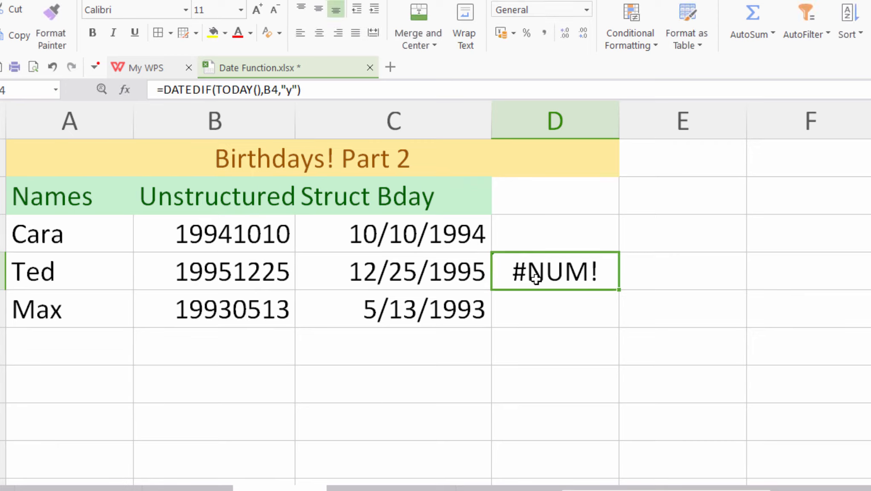
{"action": "key", "text": "Down"}
{"action": "left_click", "coordinate": [535, 278]}
{"action": "key", "text": "Delete"}
{"action": "key", "text": "Down"}
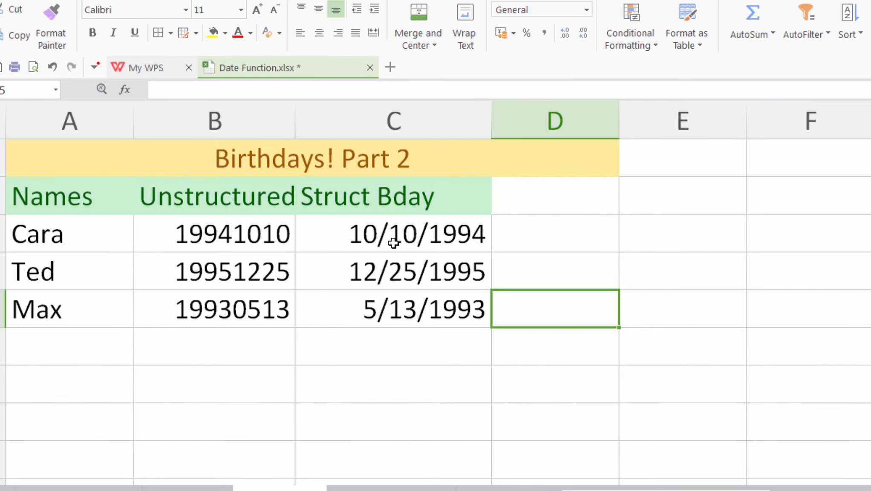
Set the number format of the Struct Bday cell C3 to General
{"action": "left_click", "coordinate": [406, 234]}
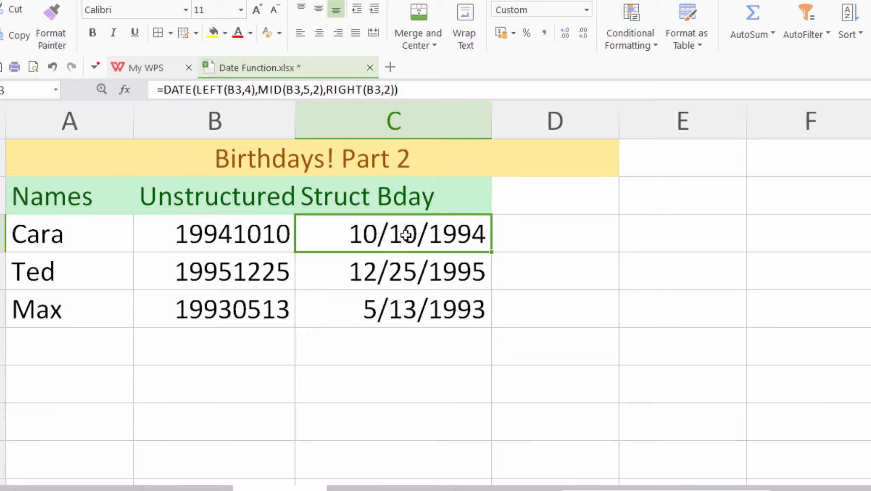
{"action": "left_click", "coordinate": [586, 10]}
{"action": "left_click", "coordinate": [584, 49]}
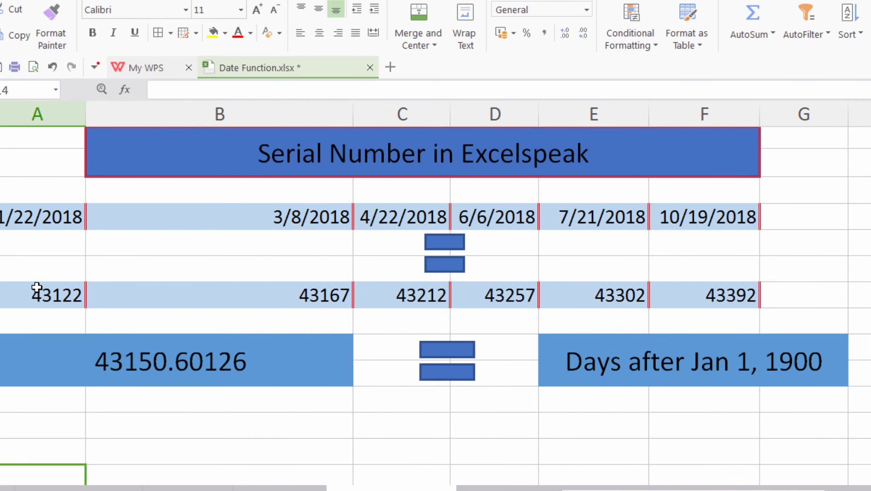
On the Serial Number in Excelspeak sheet, re-enter the existing =NOW() formula in the merged cell in row 9
{"action": "left_click", "coordinate": [195, 151]}
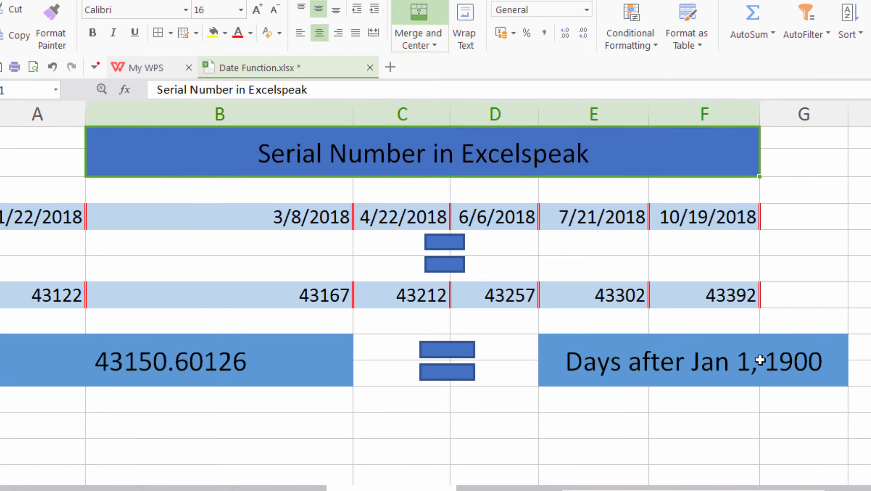
{"action": "left_click", "coordinate": [268, 362]}
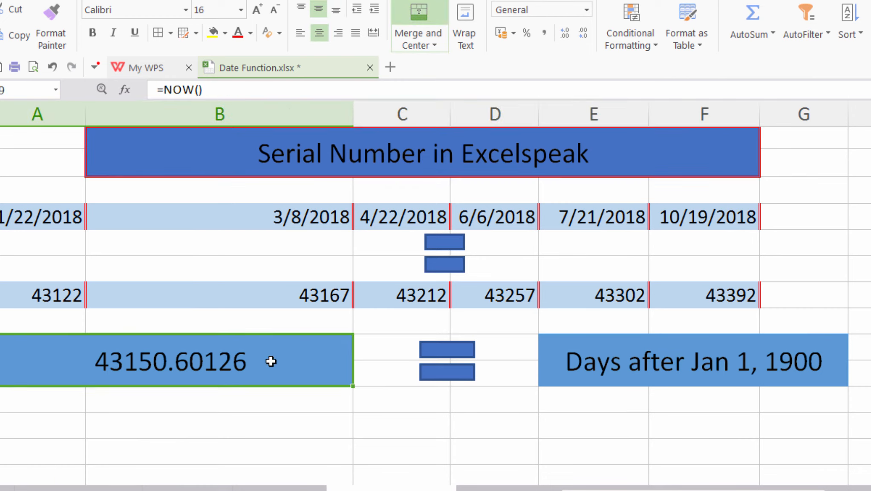
{"action": "double_click", "coordinate": [309, 372]}
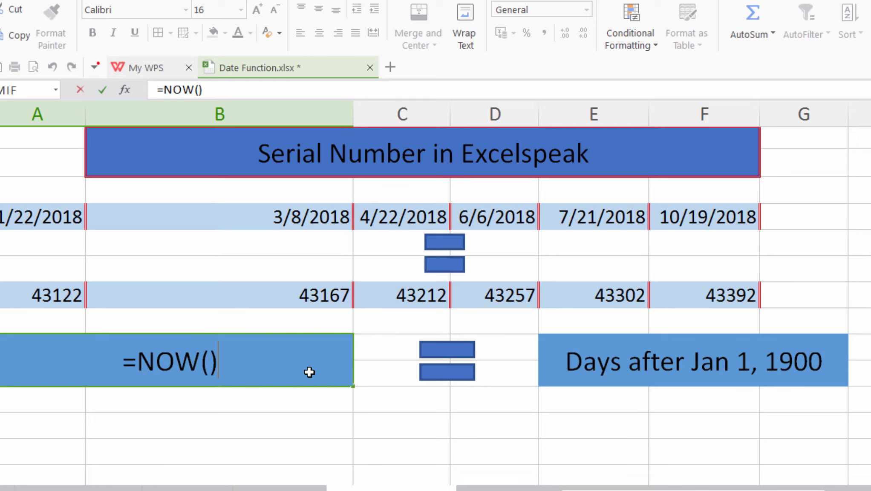
{"action": "key", "text": "Return"}
{"action": "left_click", "coordinate": [309, 372]}
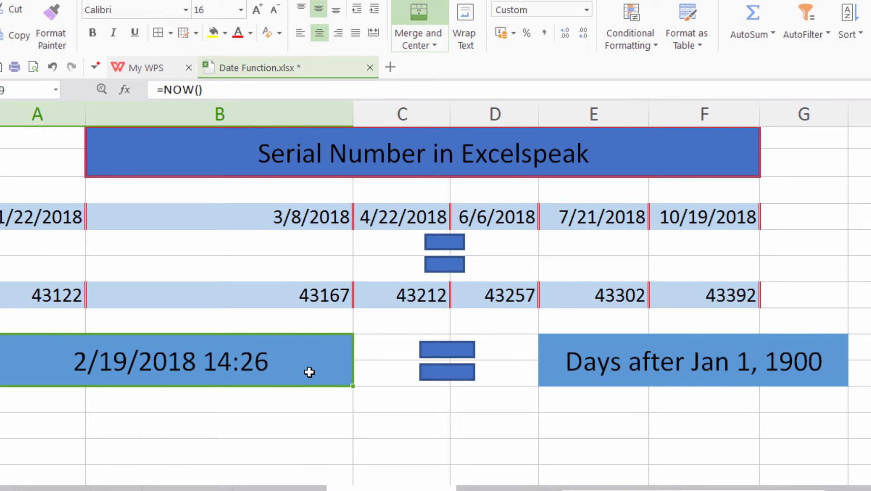
Set the number format of the =NOW() cell to General, and change it to Short Date
{"action": "left_click", "coordinate": [586, 10]}
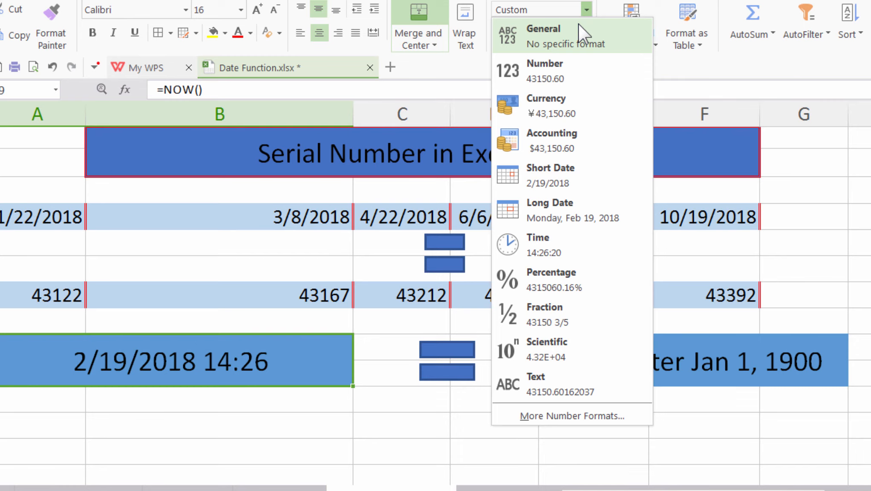
{"action": "left_click", "coordinate": [578, 23]}
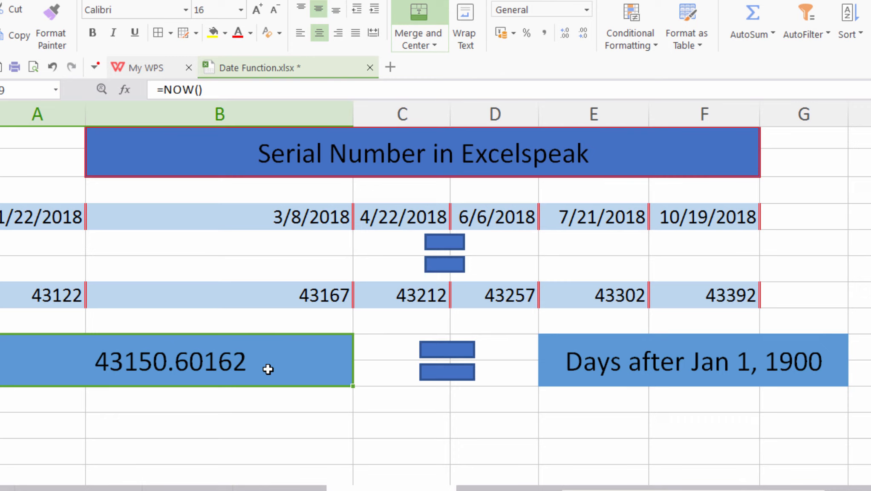
{"action": "left_click", "coordinate": [586, 10]}
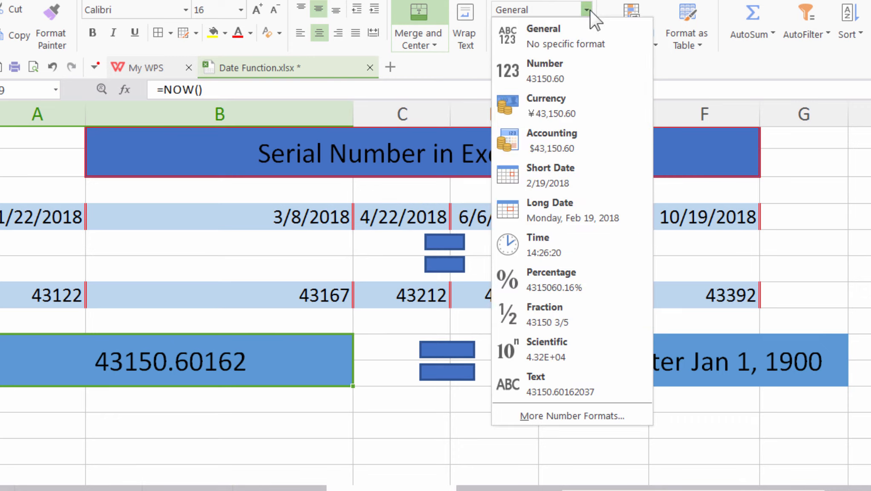
{"action": "left_click", "coordinate": [586, 183]}
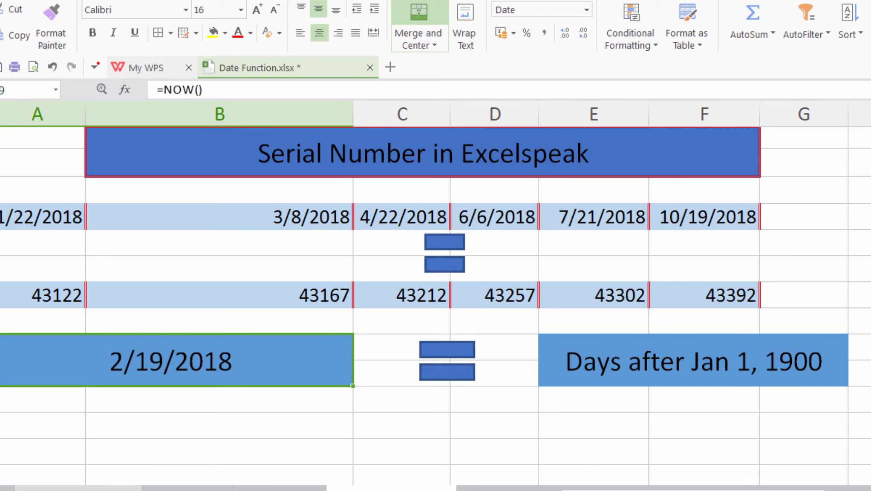
On the DATE syntax sheet, review the =DATE(year,month,day) cell above the allowed year, month and day ranges
{"action": "left_click", "coordinate": [109, 489]}
{"action": "scroll", "coordinate": [362, 251], "scroll_direction": "up", "scroll_amount": 1}
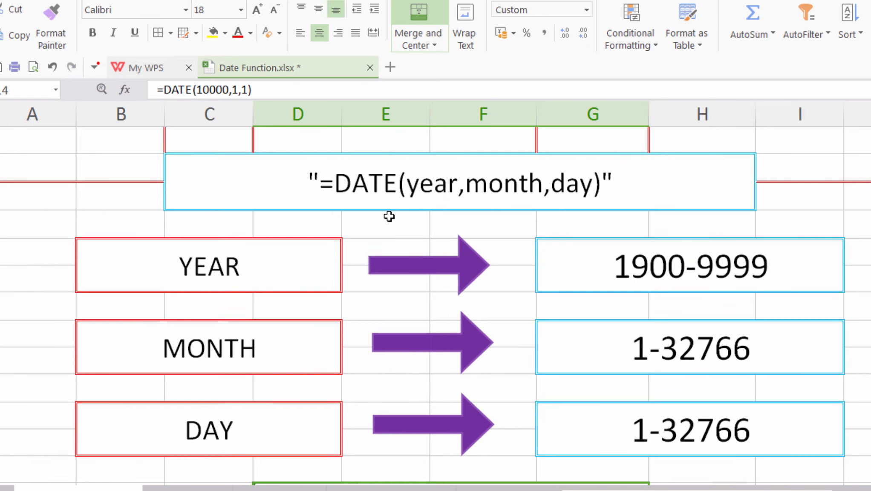
{"action": "left_click", "coordinate": [411, 196]}
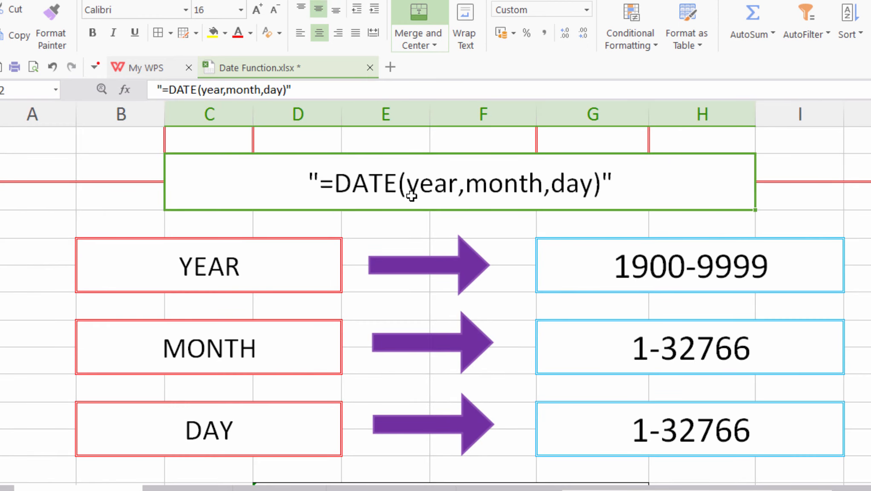